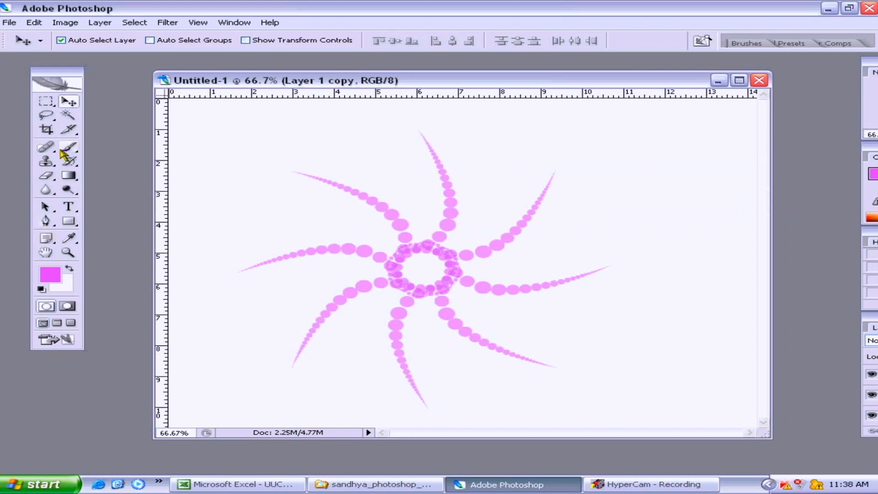
Look through the preset brush tips available for the Brush tool.
{"action": "left_click", "coordinate": [69, 146]}
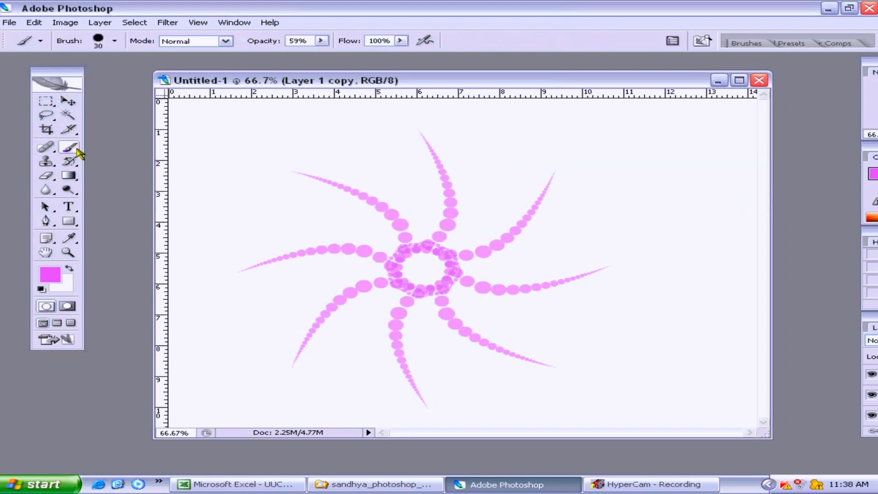
{"action": "right_click", "coordinate": [409, 184]}
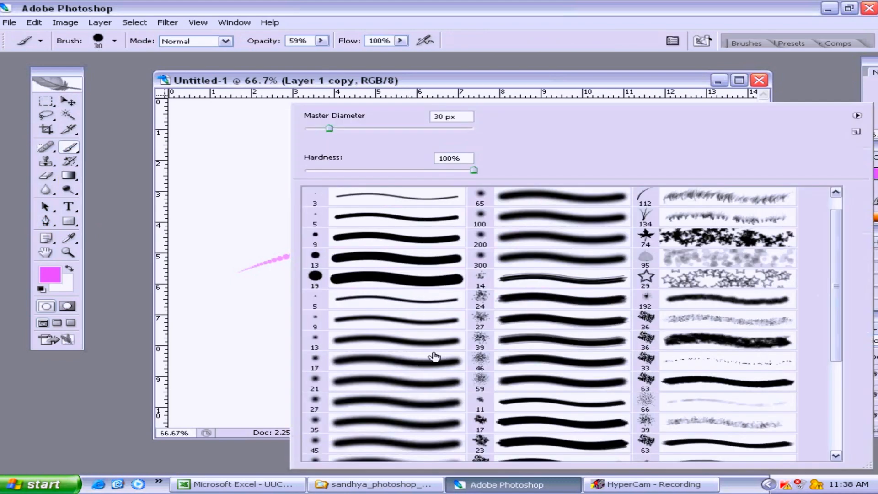
{"action": "scroll", "coordinate": [558, 243], "scroll_direction": "down", "scroll_amount": 3}
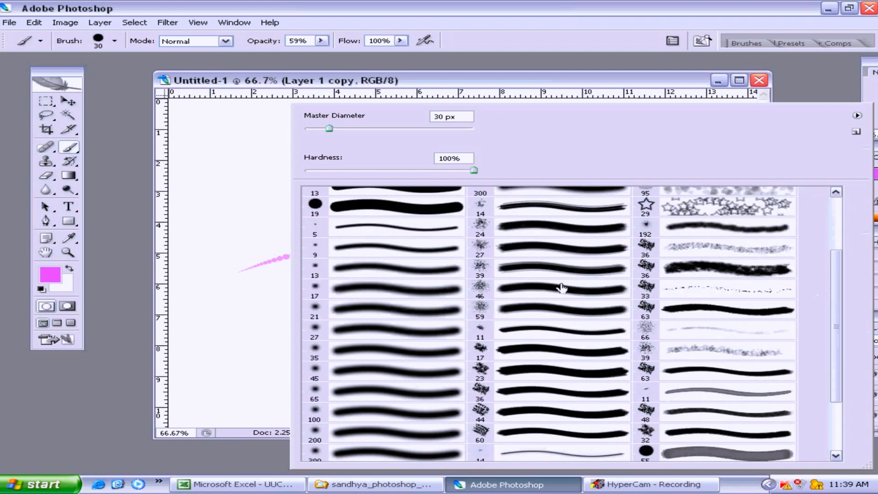
{"action": "scroll", "coordinate": [561, 287], "scroll_direction": "down", "scroll_amount": 4}
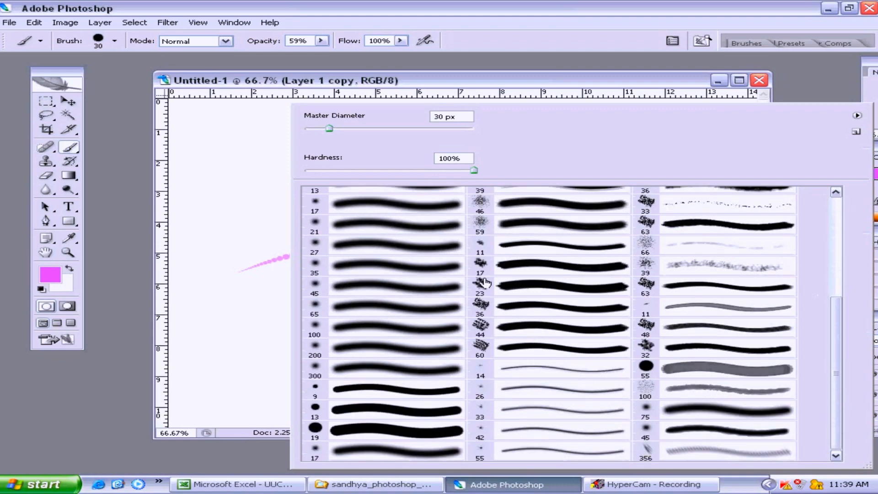
{"action": "scroll", "coordinate": [498, 287], "scroll_direction": "up", "scroll_amount": 8}
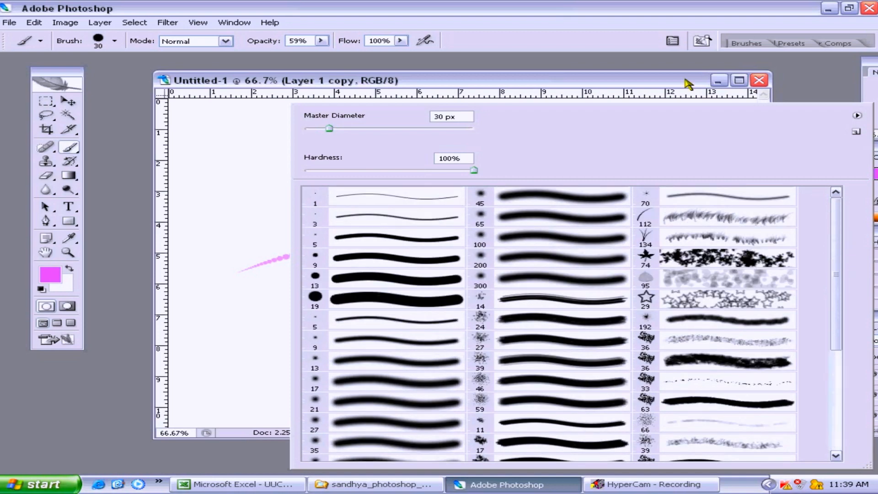
{"action": "left_click", "coordinate": [209, 69]}
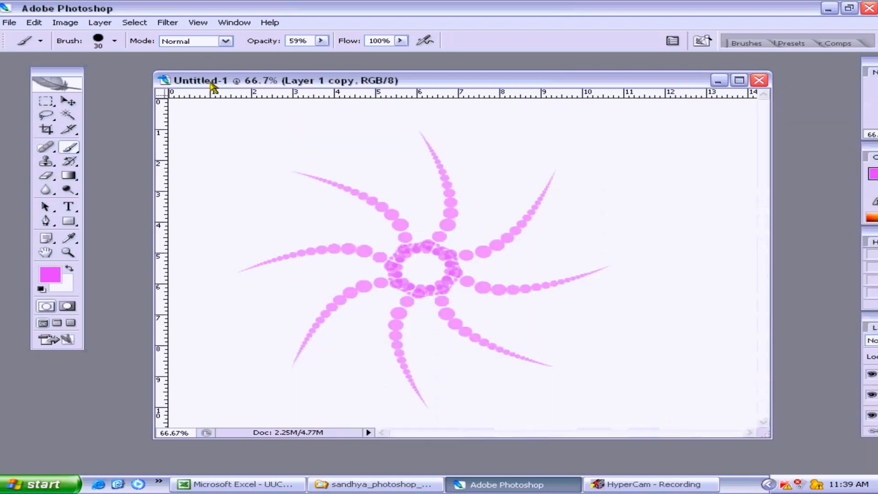
Create a new 1024 x 768 pixel RGB document at 72 pixels/inch with transparent background contents.
{"action": "left_click", "coordinate": [34, 22]}
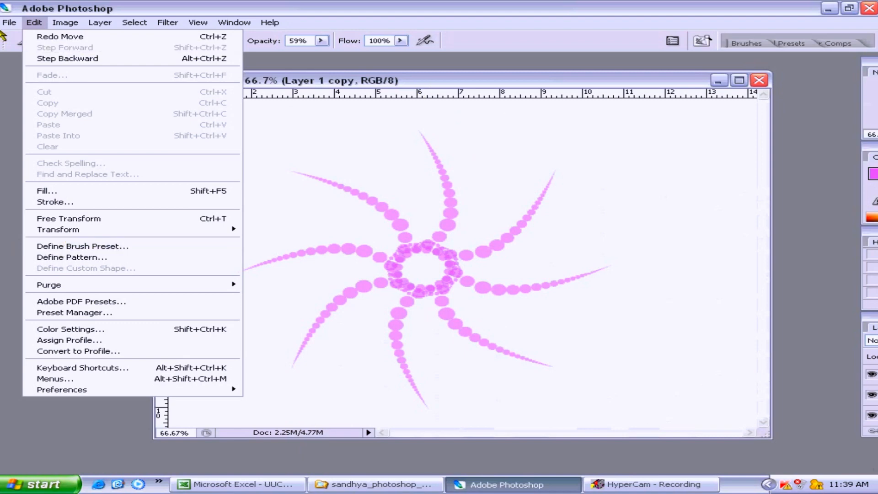
{"action": "left_click", "coordinate": [14, 37]}
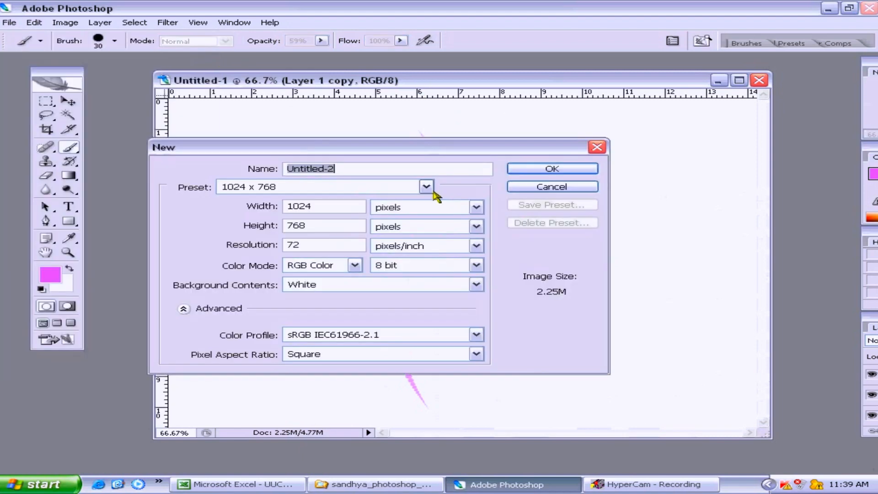
{"action": "left_click", "coordinate": [314, 287]}
{"action": "left_click", "coordinate": [323, 319]}
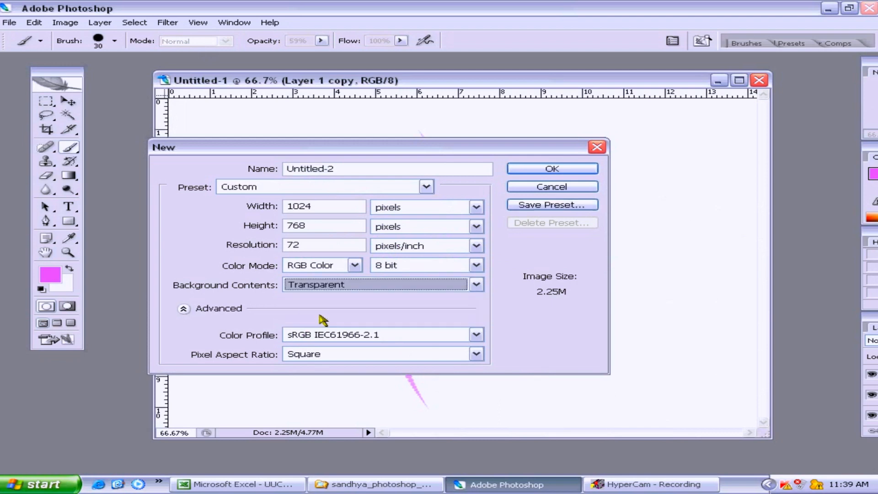
{"action": "left_click", "coordinate": [582, 169]}
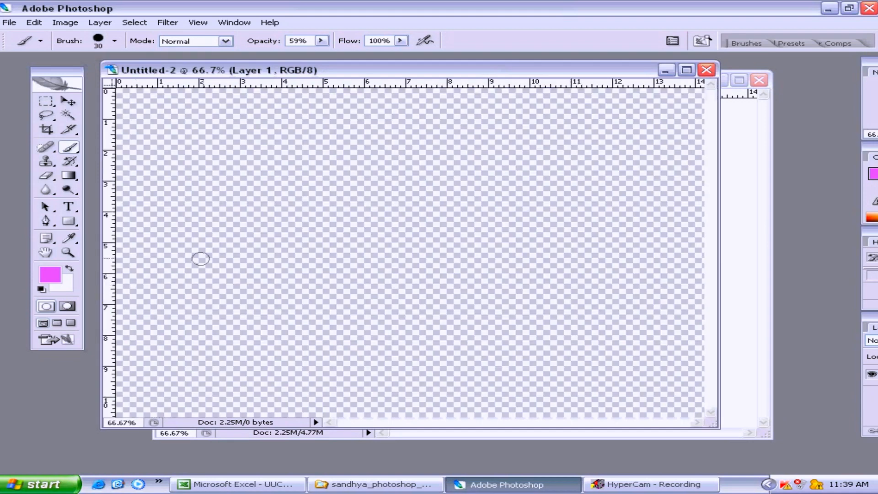
Reset the foreground and background colours to the default black and white, and shift the new document's window slightly lower.
{"action": "key", "text": "d"}
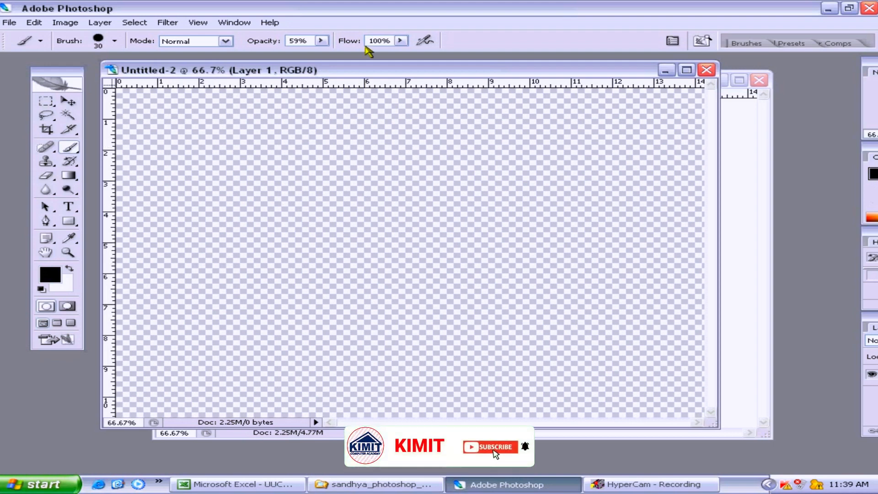
{"action": "left_click_drag", "start_coordinate": [352, 71], "coordinate": [336, 80]}
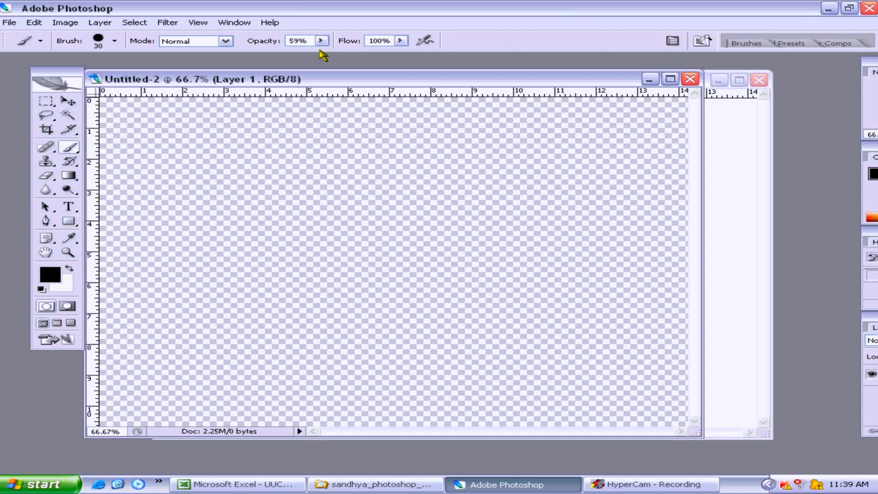
{"action": "left_click_drag", "start_coordinate": [323, 82], "coordinate": [327, 78]}
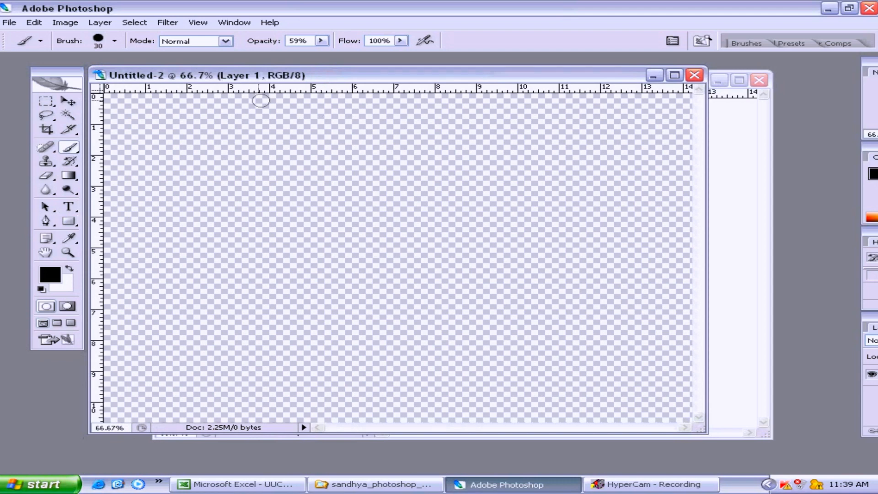
Draw a black Leaf 3 custom shape about 1.7 inches wide and 4.2 inches tall, left of the canvas centre.
{"action": "left_click", "coordinate": [64, 222]}
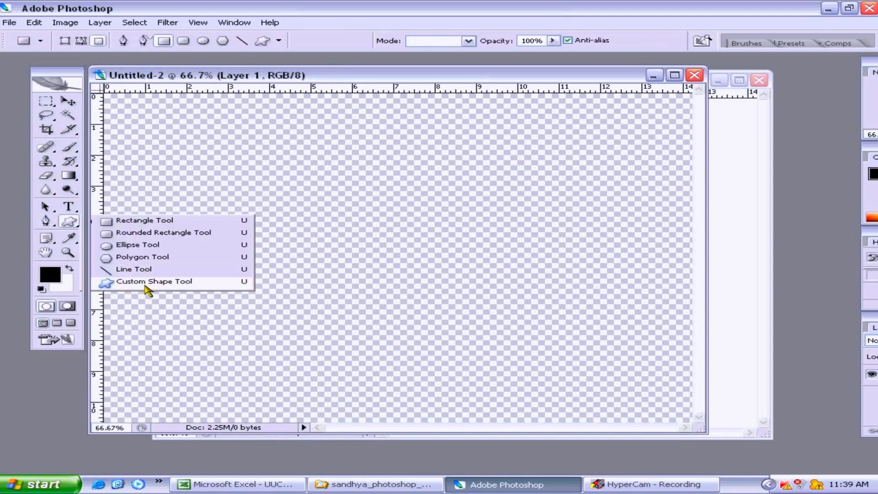
{"action": "left_click", "coordinate": [145, 285]}
{"action": "left_click", "coordinate": [365, 41]}
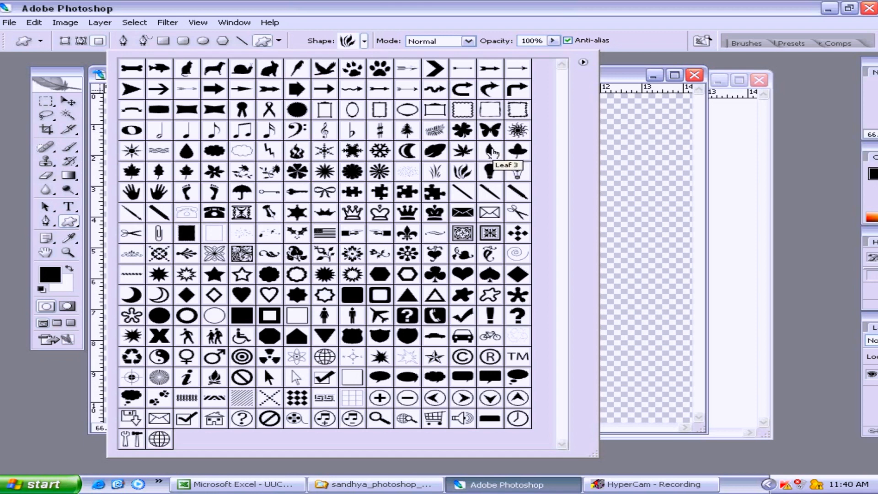
{"action": "left_click", "coordinate": [493, 152]}
{"action": "key", "text": "Return"}
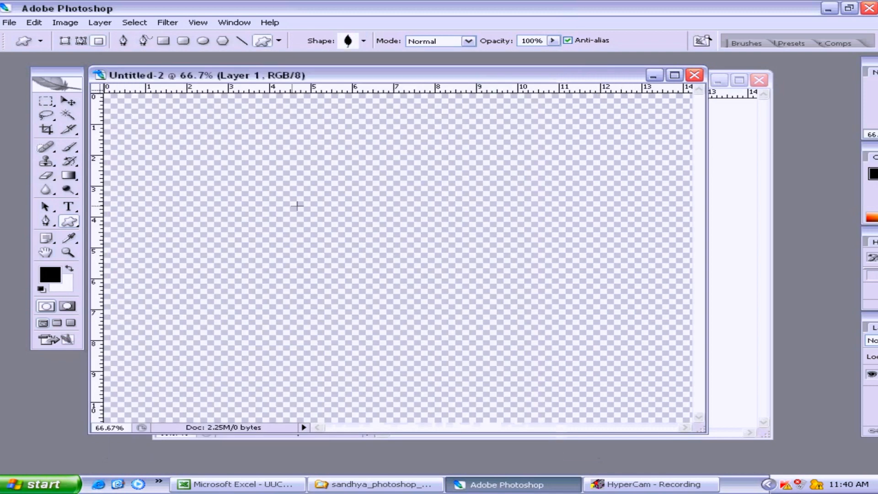
{"action": "left_click_drag", "start_coordinate": [270, 162], "coordinate": [342, 331]}
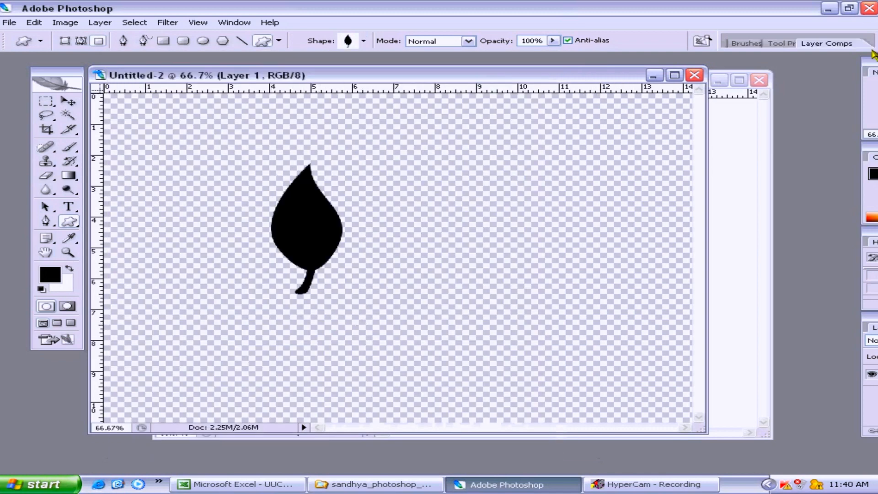
Close the Navigator, Color and History palettes, and bring the Layers palette beside the document and lengthen it.
{"action": "left_click_drag", "start_coordinate": [873, 59], "coordinate": [694, 68]}
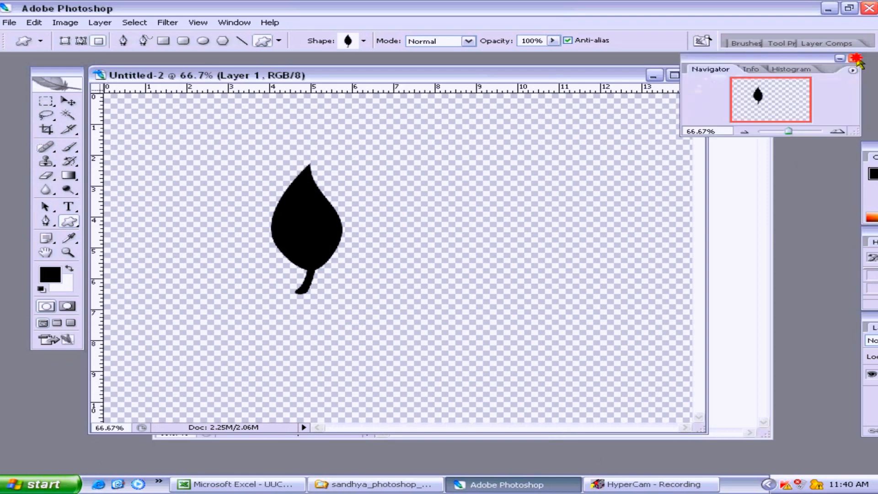
{"action": "left_click", "coordinate": [857, 55]}
{"action": "left_click_drag", "start_coordinate": [875, 144], "coordinate": [782, 104]}
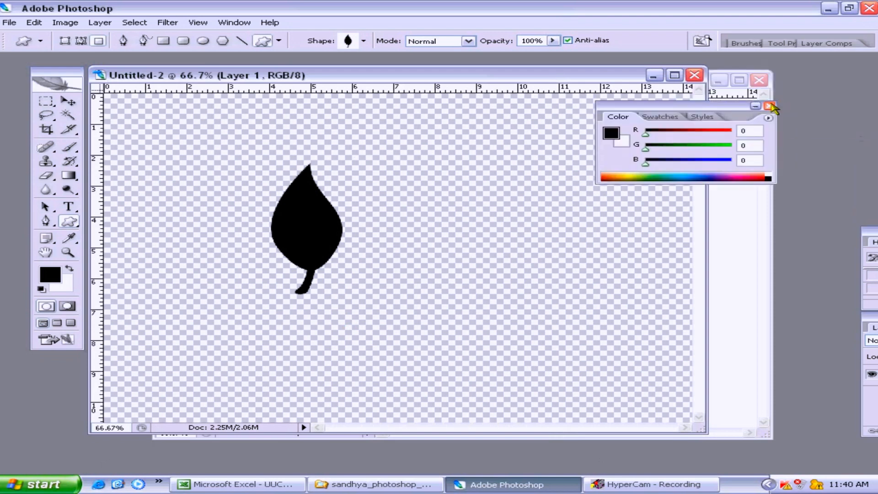
{"action": "left_click", "coordinate": [769, 106]}
{"action": "left_click_drag", "start_coordinate": [873, 234], "coordinate": [599, 159]}
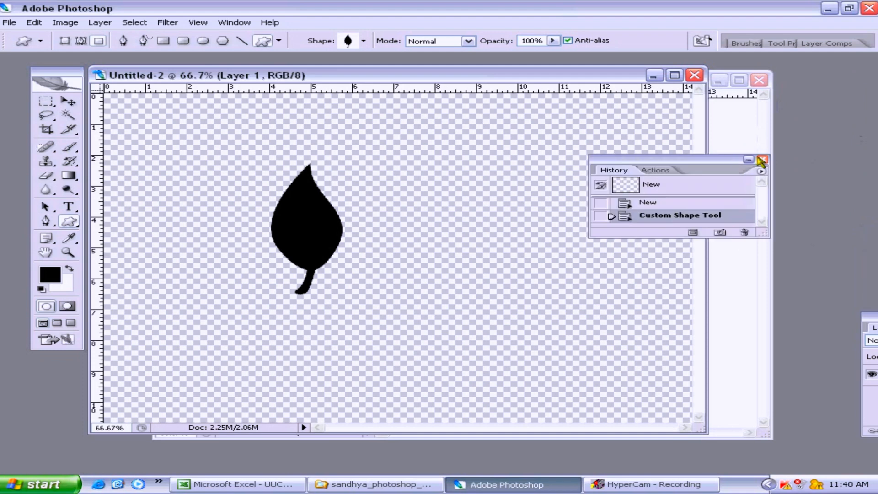
{"action": "left_click", "coordinate": [763, 160]}
{"action": "left_click_drag", "start_coordinate": [864, 313], "coordinate": [715, 64]}
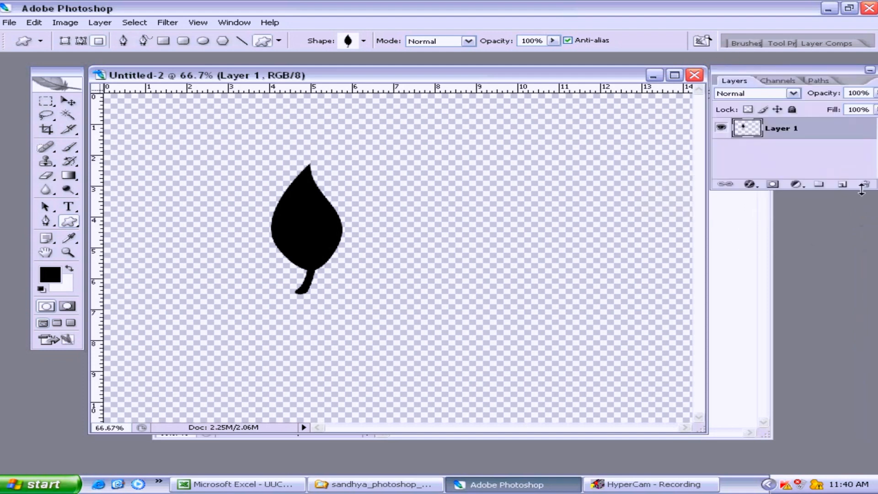
{"action": "left_click_drag", "start_coordinate": [861, 189], "coordinate": [861, 422]}
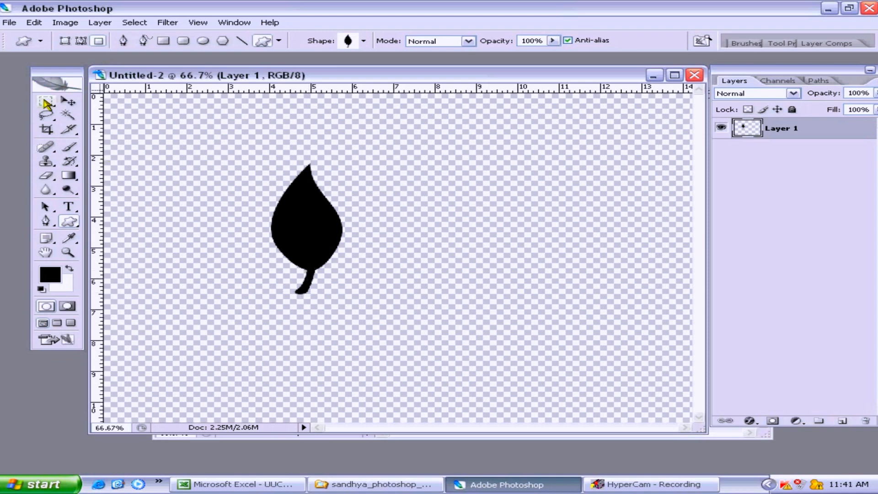
Delete the leaf's stem with a rectangular marquee selection and deselect.
{"action": "left_click", "coordinate": [46, 103]}
{"action": "left_click_drag", "start_coordinate": [283, 307], "coordinate": [351, 273]}
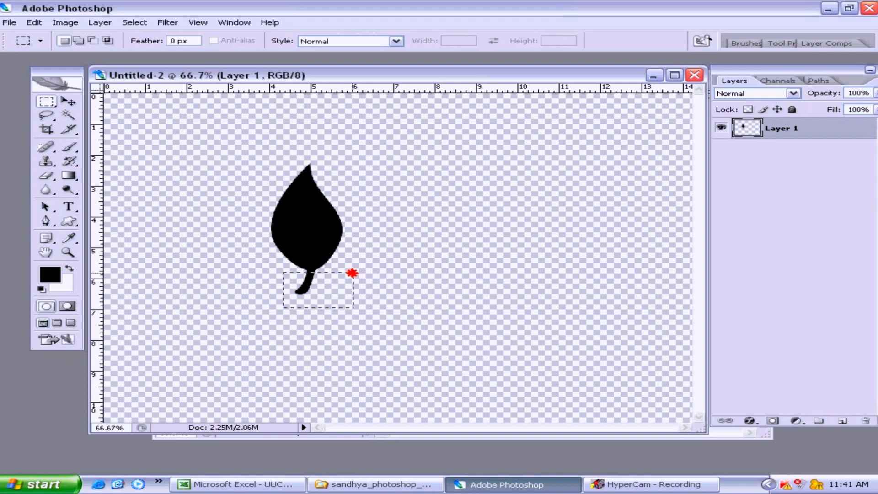
{"action": "key", "text": "Delete"}
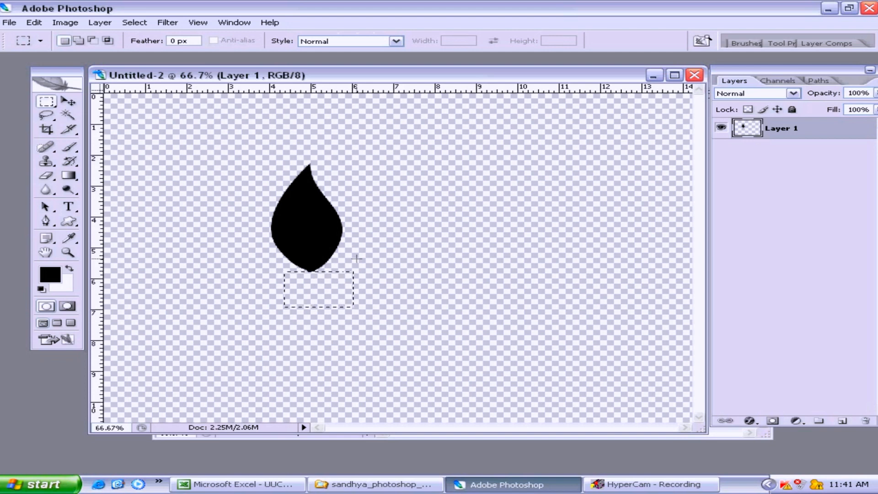
{"action": "left_click", "coordinate": [324, 270]}
Define a brush preset from a rectangular selection around the stemless leaf, keeping the name Sampled Brush 2.
{"action": "left_click_drag", "start_coordinate": [259, 157], "coordinate": [356, 276]}
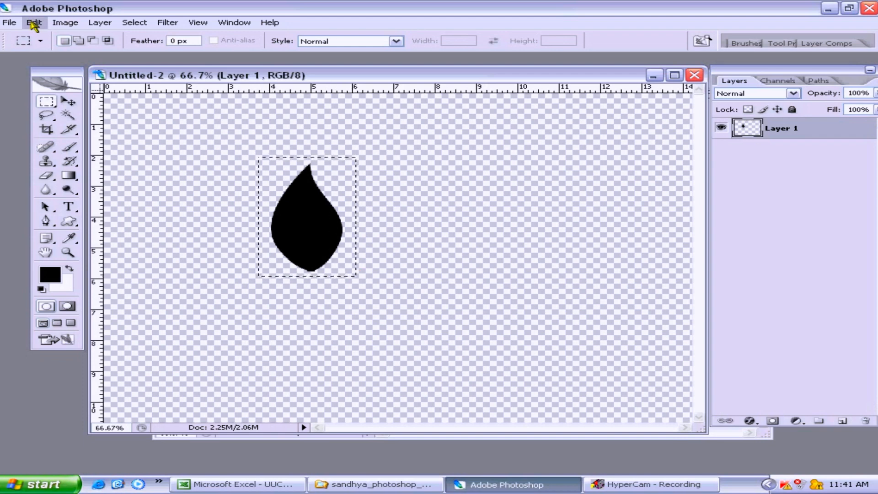
{"action": "left_click", "coordinate": [33, 22]}
{"action": "left_click", "coordinate": [72, 246]}
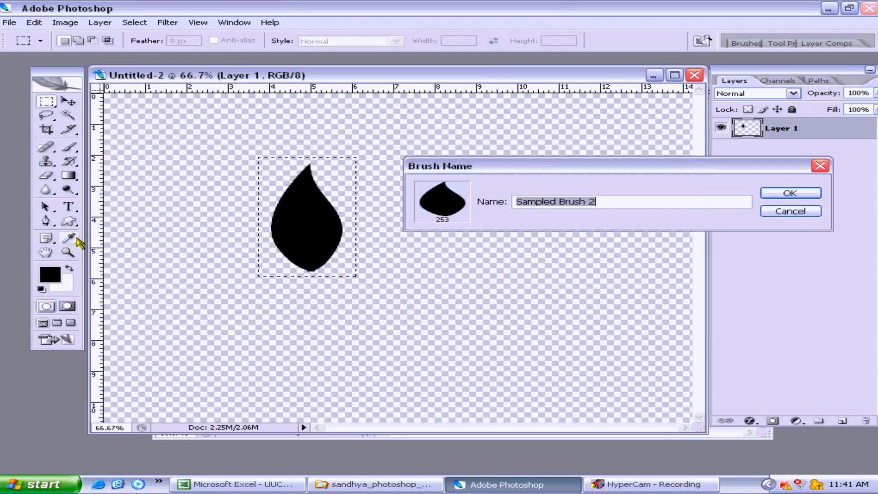
{"action": "left_click", "coordinate": [795, 196]}
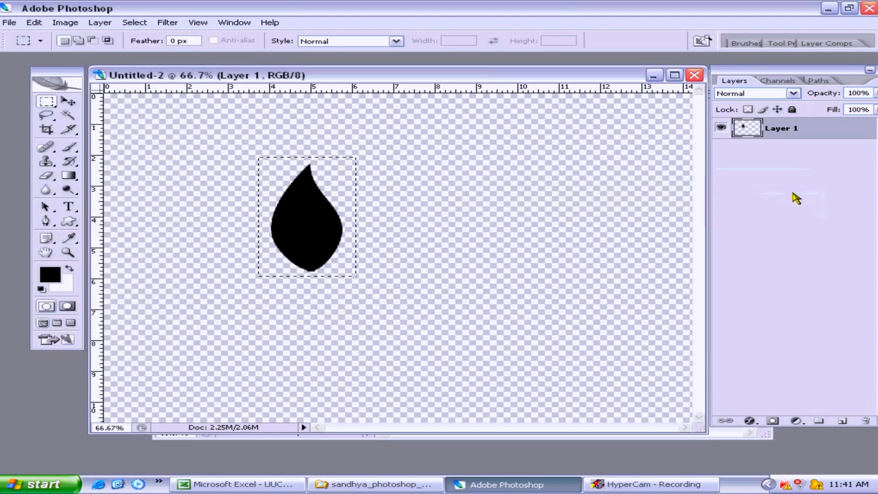
Create another 1024 x 768 pixel transparent document and choose the 253 px leaf-shaped tip for the Brush tool.
{"action": "key", "text": "ctrl+n"}
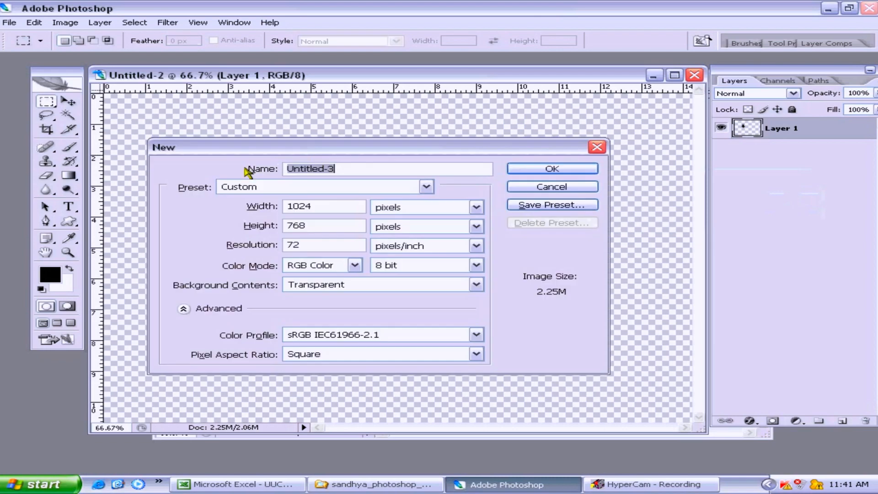
{"action": "key", "text": "Return"}
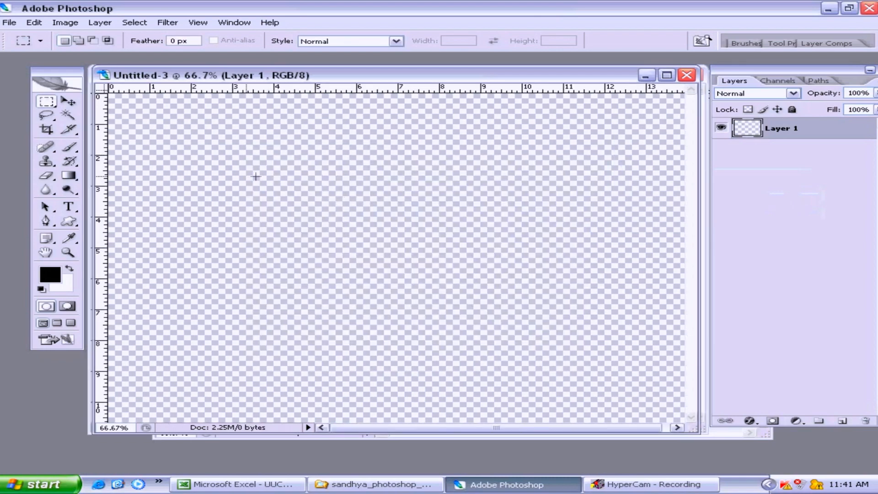
{"action": "left_click", "coordinate": [73, 146]}
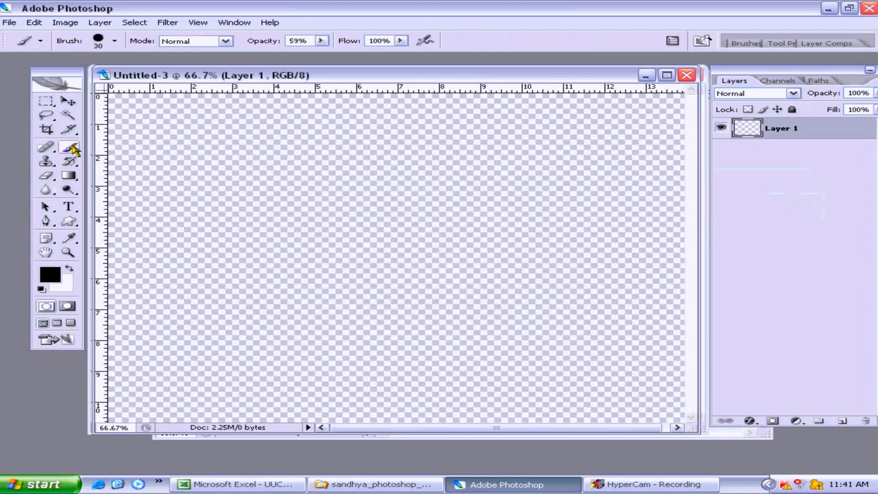
{"action": "right_click", "coordinate": [337, 160]}
{"action": "scroll", "coordinate": [611, 307], "scroll_direction": "down", "scroll_amount": 5}
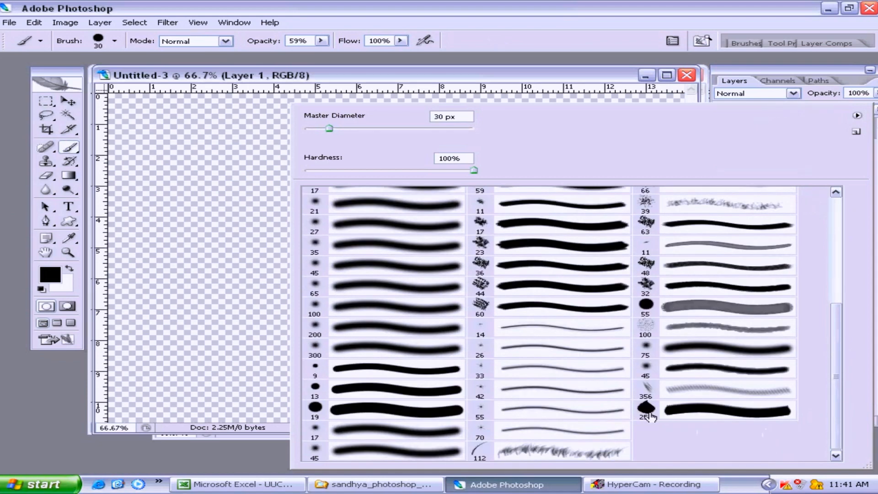
{"action": "left_click", "coordinate": [649, 413]}
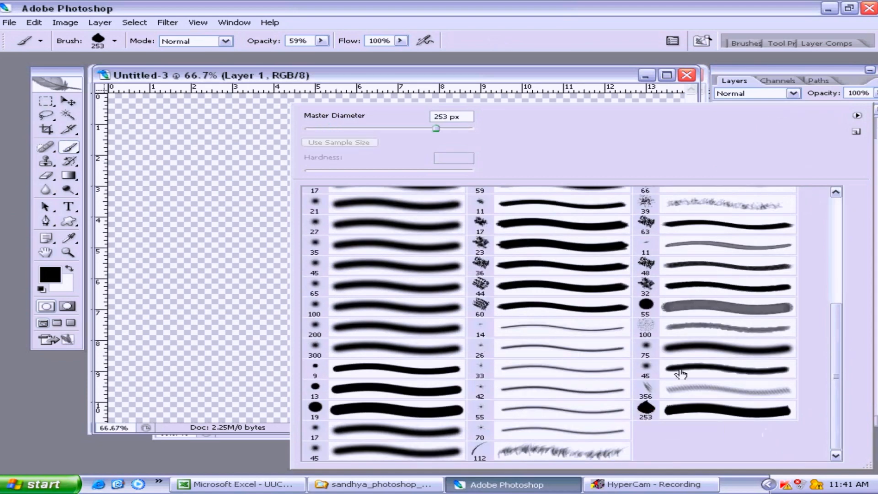
{"action": "left_click", "coordinate": [598, 76]}
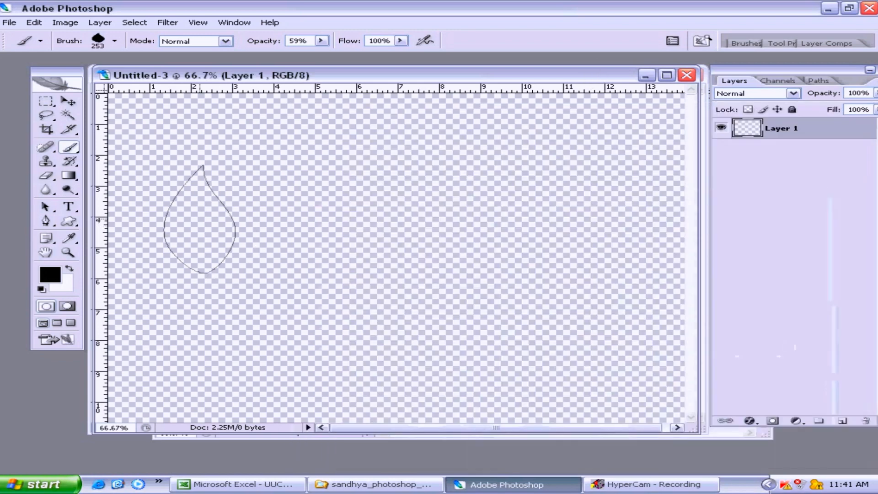
Reduce the leaf brush to 80 px and stamp two leaves at 59% opacity near the canvas's upper-left corner.
{"action": "key", "text": "bracketleft"}
{"action": "key", "text": "bracketleft"}
{"action": "key", "text": "bracketleft"}
{"action": "key", "text": "bracketleft"}
{"action": "key", "text": "bracketleft"}
{"action": "key", "text": "bracketleft"}
{"action": "key", "text": "bracketleft"}
{"action": "left_click", "coordinate": [152, 169]}
{"action": "left_click", "coordinate": [190, 152]}
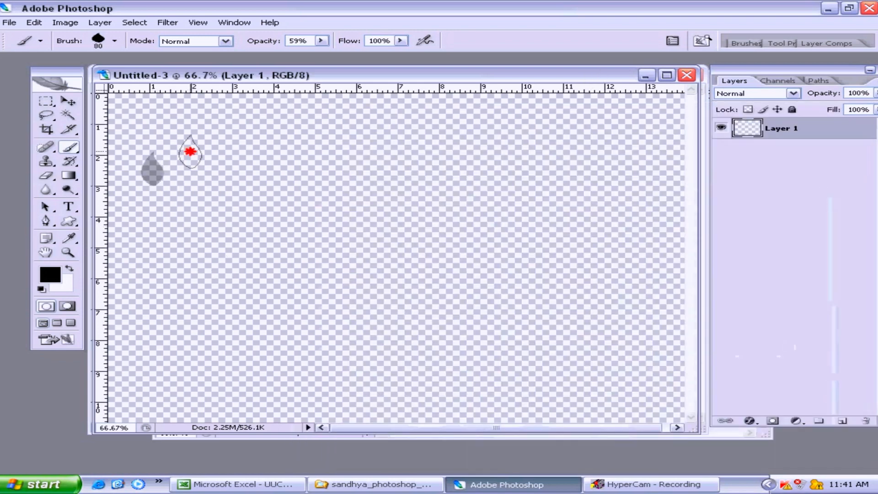
Raise the brush opacity to 100% and stamp six solid black leaves around and below the two faint ones.
{"action": "left_click", "coordinate": [318, 42]}
{"action": "left_click_drag", "start_coordinate": [323, 54], "coordinate": [371, 111]}
{"action": "left_click", "coordinate": [223, 156]}
{"action": "left_click", "coordinate": [196, 199]}
{"action": "left_click", "coordinate": [141, 217]}
{"action": "left_click", "coordinate": [166, 242]}
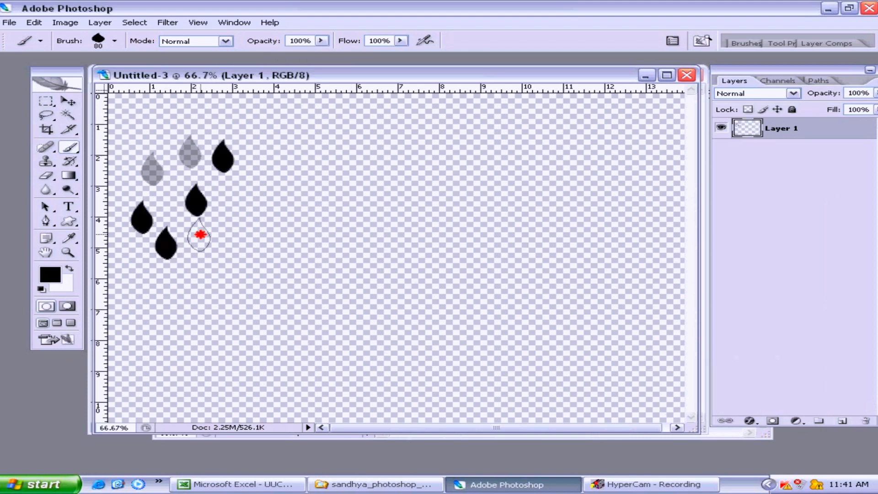
{"action": "left_click", "coordinate": [200, 234]}
{"action": "left_click", "coordinate": [253, 219]}
Set the foreground colour to green 0d860d.
{"action": "left_click", "coordinate": [50, 274]}
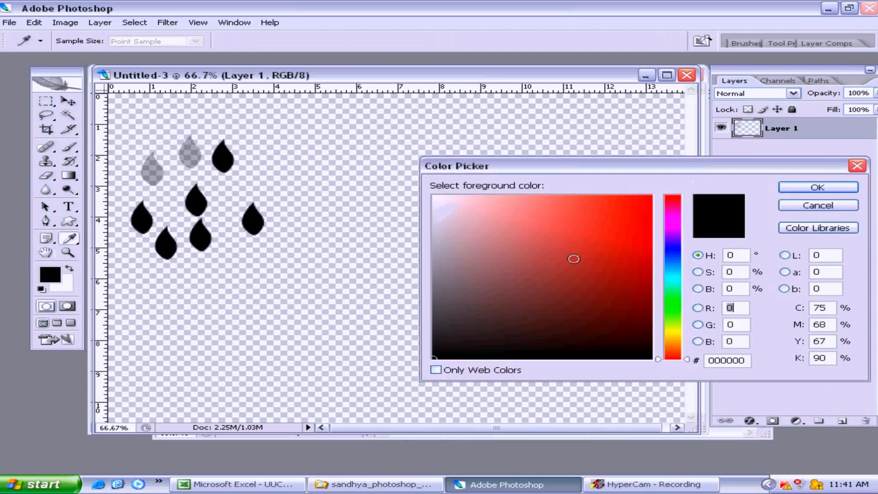
{"action": "left_click", "coordinate": [674, 305]}
{"action": "left_click", "coordinate": [629, 273]}
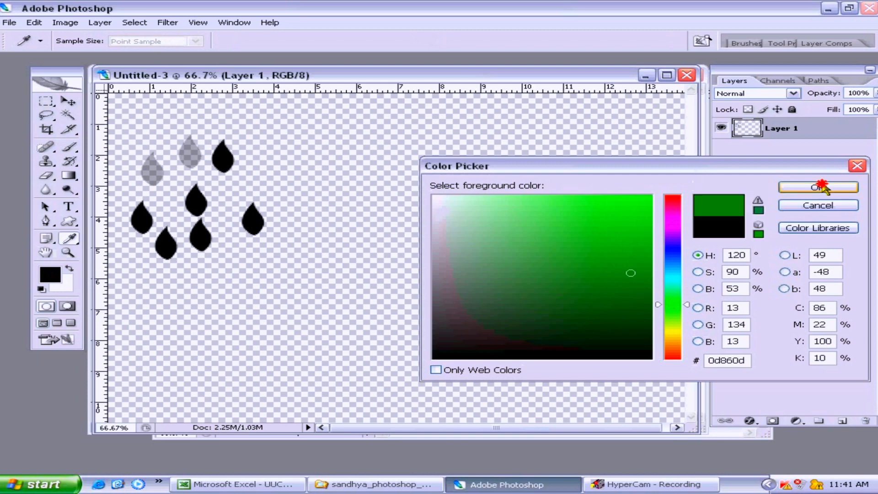
{"action": "left_click", "coordinate": [807, 187]}
Stamp four green leaves below the black ones and paint a thick wavy green stroke across the middle of the canvas.
{"action": "left_click", "coordinate": [166, 263]}
{"action": "left_click", "coordinate": [203, 265]}
{"action": "left_click", "coordinate": [251, 264]}
{"action": "left_click", "coordinate": [217, 298]}
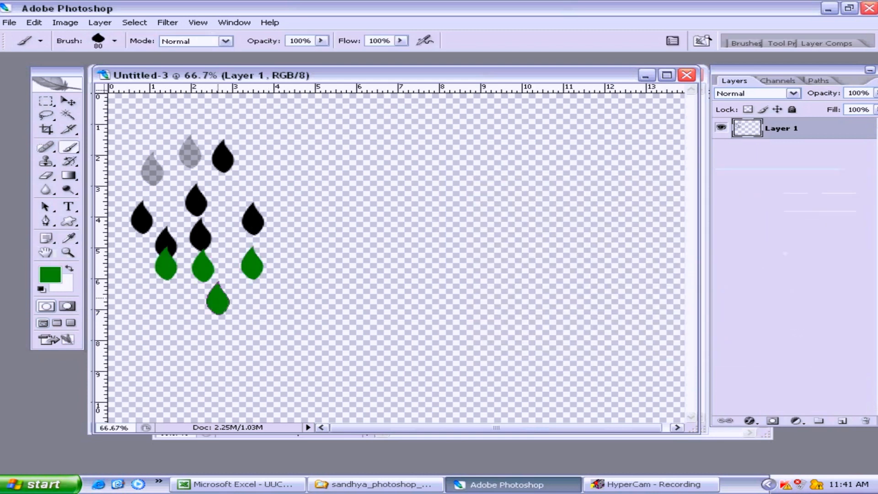
{"action": "mouse_move", "coordinate": [323, 250]}
{"action": "left_mouse_down"}
{"action": "mouse_move", "coordinate": [321, 227]}
{"action": "mouse_move", "coordinate": [373, 200]}
{"action": "mouse_move", "coordinate": [454, 199]}
{"action": "left_mouse_up"}
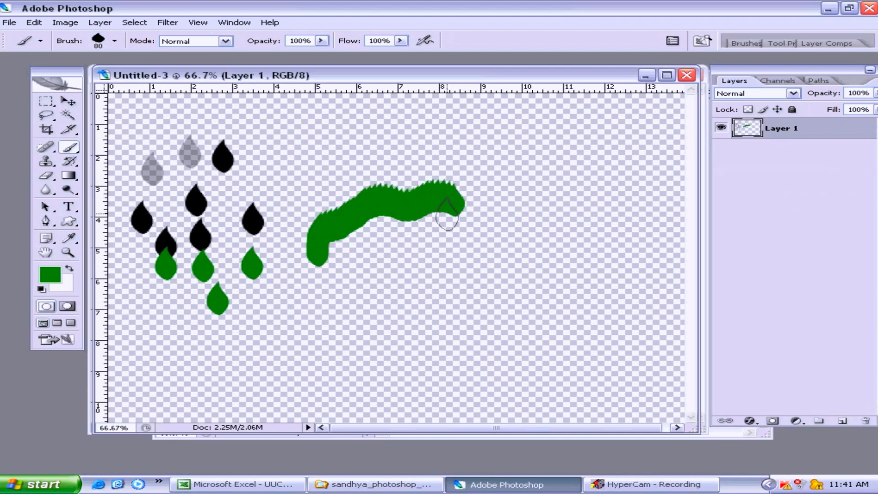
Choose the 74 px maple-leaf brush tip and paint scattered maple leaves below the stamped green leaves.
{"action": "right_click", "coordinate": [444, 215]}
{"action": "scroll", "coordinate": [588, 265], "scroll_direction": "up", "scroll_amount": 3}
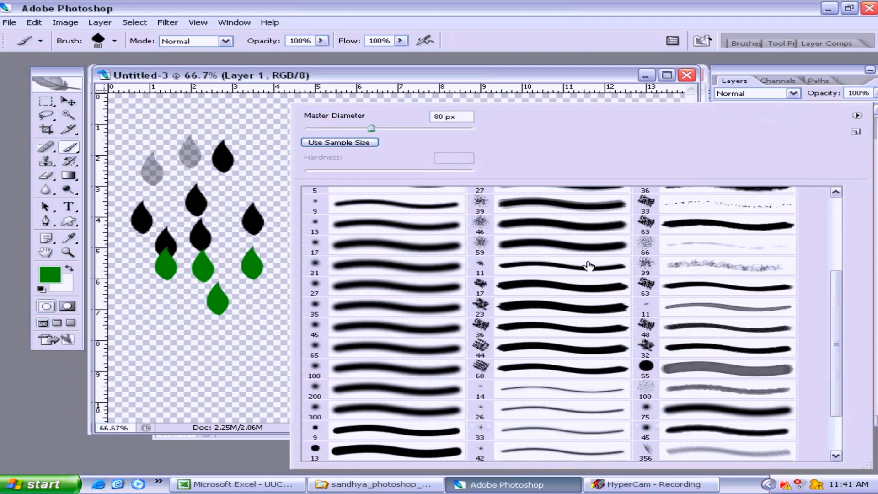
{"action": "left_click", "coordinate": [673, 214]}
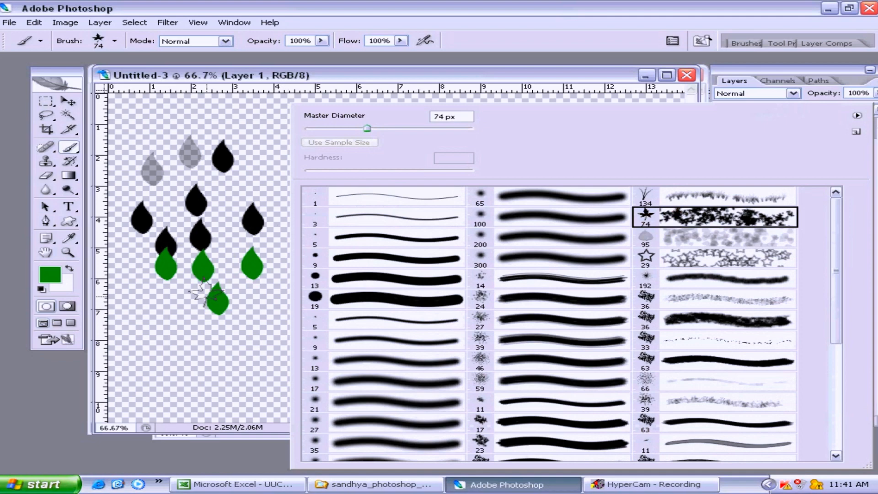
{"action": "mouse_move", "coordinate": [213, 294]}
{"action": "left_mouse_down"}
{"action": "mouse_move", "coordinate": [231, 302]}
{"action": "mouse_move", "coordinate": [354, 293]}
{"action": "left_mouse_up"}
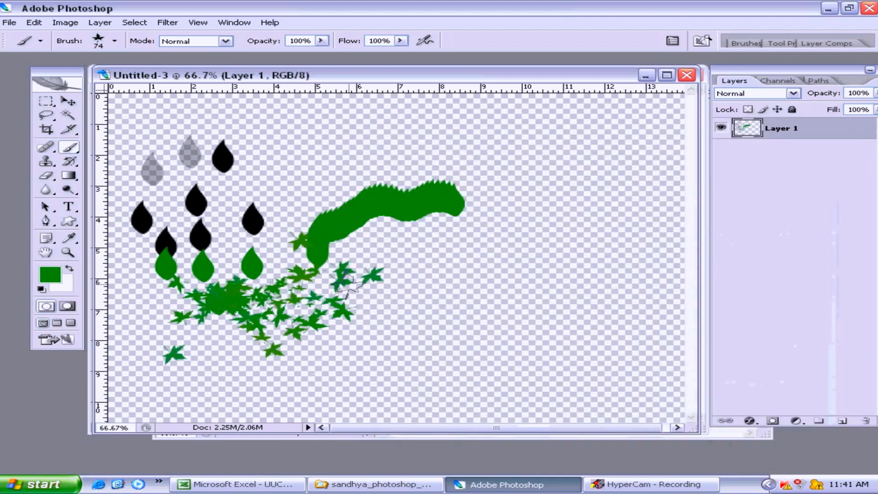
Switch the Brush tool back to the custom 253 px leaf-shaped tip.
{"action": "right_click", "coordinate": [580, 276]}
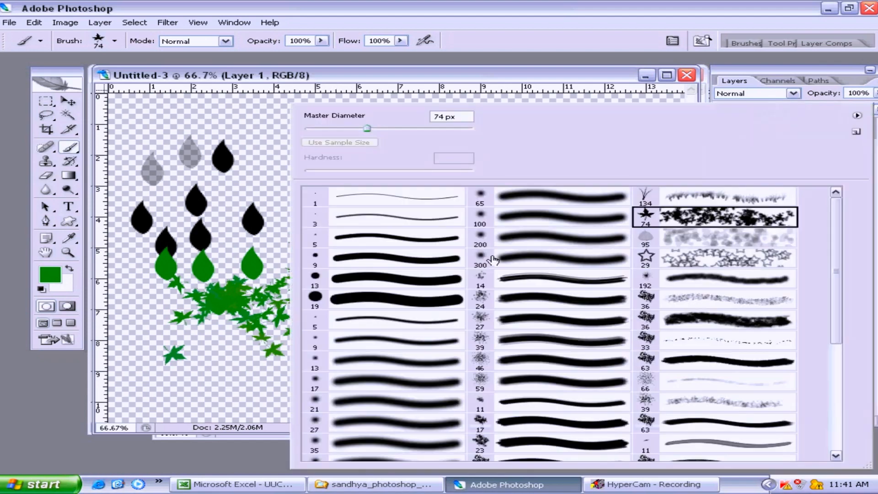
{"action": "scroll", "coordinate": [580, 276], "scroll_direction": "down", "scroll_amount": 2}
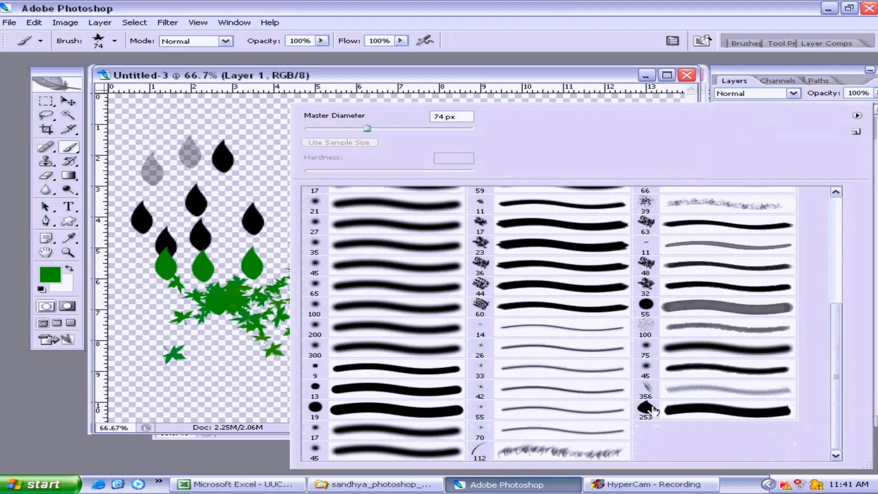
{"action": "left_click", "coordinate": [658, 411]}
{"action": "left_click", "coordinate": [320, 83]}
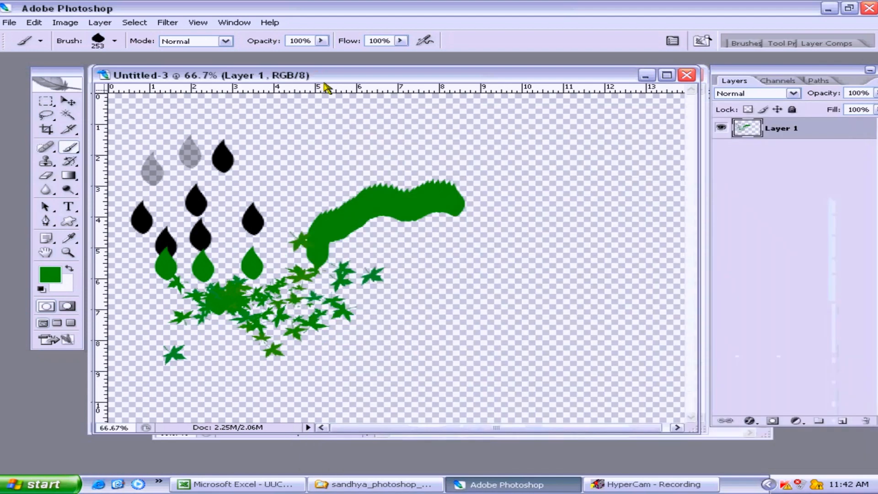
Enable Shape Dynamics for the leaf brush with minimum diameter 23%, angle jitter 88% and roundness jitter 65%.
{"action": "left_click", "coordinate": [234, 23]}
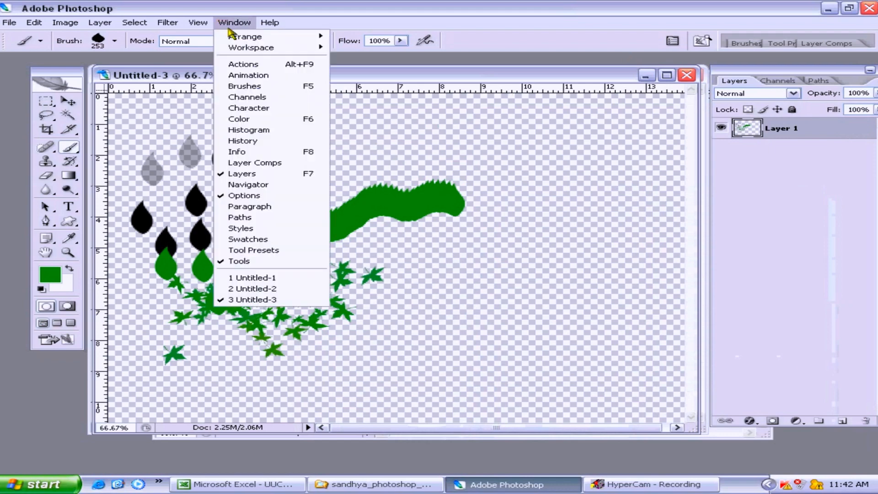
{"action": "left_click", "coordinate": [238, 86]}
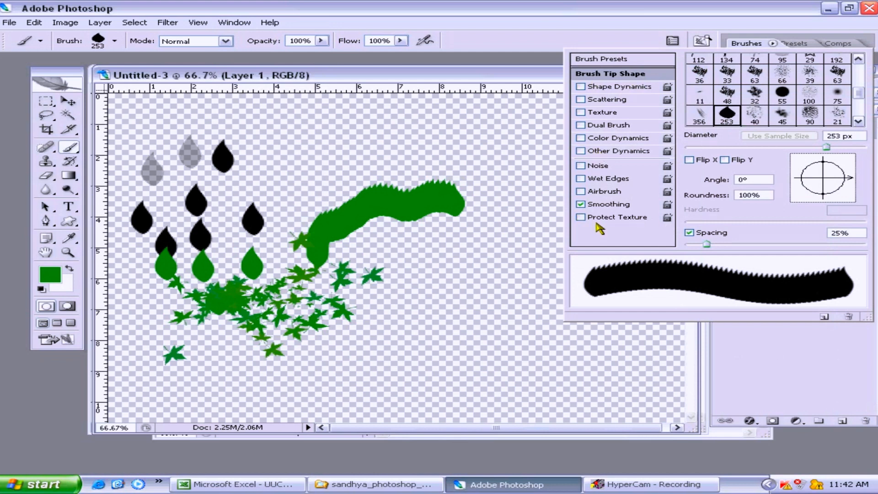
{"action": "left_click", "coordinate": [624, 88]}
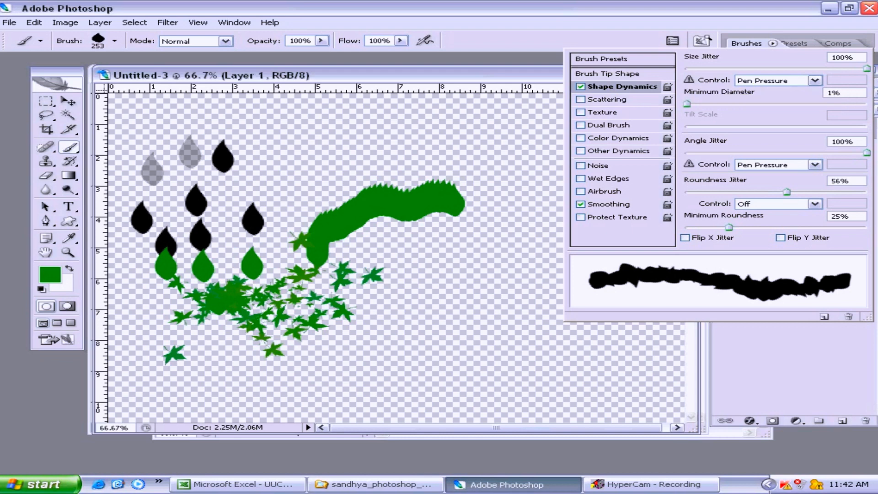
{"action": "mouse_move", "coordinate": [866, 69]}
{"action": "left_mouse_down"}
{"action": "mouse_move", "coordinate": [718, 69]}
{"action": "mouse_move", "coordinate": [866, 69]}
{"action": "left_mouse_up"}
{"action": "left_click_drag", "start_coordinate": [688, 103], "coordinate": [727, 104]}
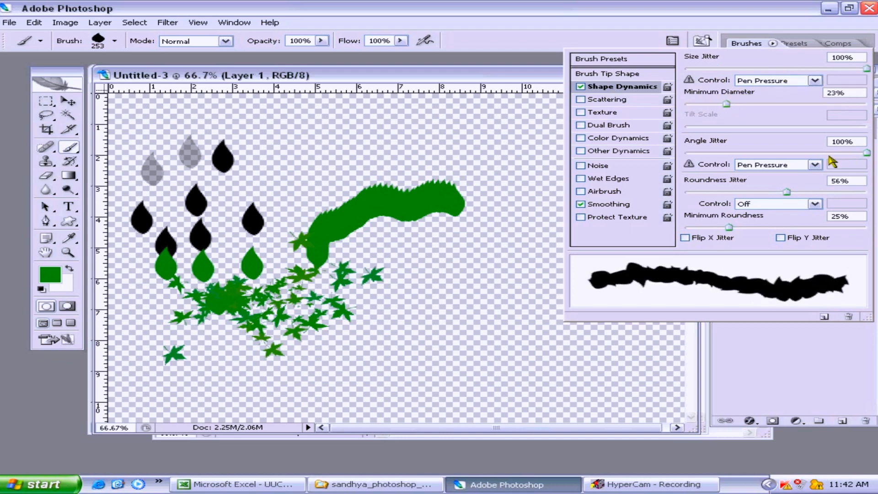
{"action": "mouse_move", "coordinate": [865, 156]}
{"action": "left_mouse_down"}
{"action": "mouse_move", "coordinate": [756, 173]}
{"action": "mouse_move", "coordinate": [845, 153]}
{"action": "left_mouse_up"}
{"action": "mouse_move", "coordinate": [786, 192]}
{"action": "left_mouse_down"}
{"action": "mouse_move", "coordinate": [821, 191]}
{"action": "mouse_move", "coordinate": [802, 192]}
{"action": "left_mouse_up"}
{"action": "left_click", "coordinate": [524, 72]}
Reduce the leaf brush to 70 px and paint a tall irregular loop on the right side of the canvas.
{"action": "key", "text": "bracketleft"}
{"action": "key", "text": "bracketleft"}
{"action": "key", "text": "bracketleft"}
{"action": "key", "text": "bracketleft"}
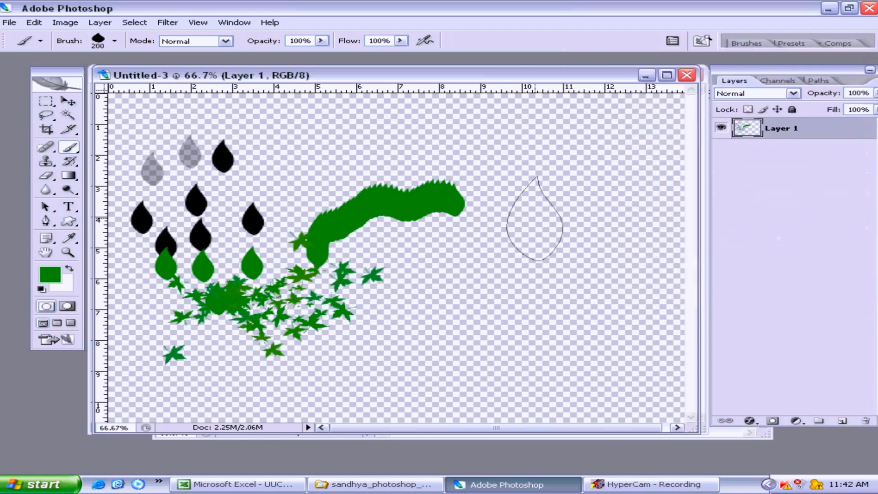
{"action": "key", "text": "bracketleft"}
{"action": "key", "text": "bracketleft"}
{"action": "key", "text": "bracketleft"}
{"action": "key", "text": "bracketleft"}
{"action": "key", "text": "bracketleft"}
{"action": "mouse_move", "coordinate": [509, 245]}
{"action": "left_mouse_down"}
{"action": "mouse_move", "coordinate": [519, 219]}
{"action": "mouse_move", "coordinate": [557, 185]}
{"action": "mouse_move", "coordinate": [604, 207]}
{"action": "mouse_move", "coordinate": [576, 233]}
{"action": "mouse_move", "coordinate": [598, 266]}
{"action": "mouse_move", "coordinate": [594, 325]}
{"action": "mouse_move", "coordinate": [540, 329]}
{"action": "mouse_move", "coordinate": [507, 243]}
{"action": "mouse_move", "coordinate": [542, 214]}
{"action": "left_mouse_up"}
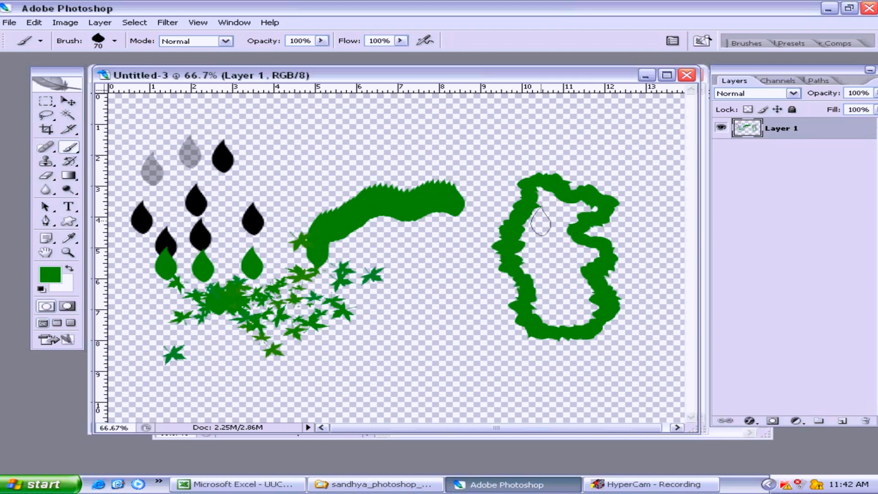
Make the leaf brush three size increments smaller and paint a thin curving stroke above the loop.
{"action": "key", "text": "bracketleft"}
{"action": "key", "text": "bracketleft"}
{"action": "key", "text": "bracketleft"}
{"action": "left_click", "coordinate": [461, 126]}
{"action": "mouse_move", "coordinate": [464, 126]}
{"action": "left_mouse_down"}
{"action": "mouse_move", "coordinate": [523, 117]}
{"action": "mouse_move", "coordinate": [576, 140]}
{"action": "mouse_move", "coordinate": [568, 153]}
{"action": "mouse_move", "coordinate": [480, 178]}
{"action": "mouse_move", "coordinate": [467, 214]}
{"action": "left_mouse_up"}
Enlarge the leaf brush to 100 px and paint a thick winding stroke down the lower middle of the canvas.
{"action": "key", "text": "bracketright"}
{"action": "key", "text": "bracketright"}
{"action": "key", "text": "bracketright"}
{"action": "key", "text": "bracketright"}
{"action": "key", "text": "bracketright"}
{"action": "key", "text": "bracketright"}
{"action": "mouse_move", "coordinate": [460, 245]}
{"action": "left_mouse_down"}
{"action": "mouse_move", "coordinate": [396, 274]}
{"action": "mouse_move", "coordinate": [427, 314]}
{"action": "mouse_move", "coordinate": [415, 372]}
{"action": "mouse_move", "coordinate": [451, 392]}
{"action": "mouse_move", "coordinate": [515, 386]}
{"action": "left_mouse_up"}
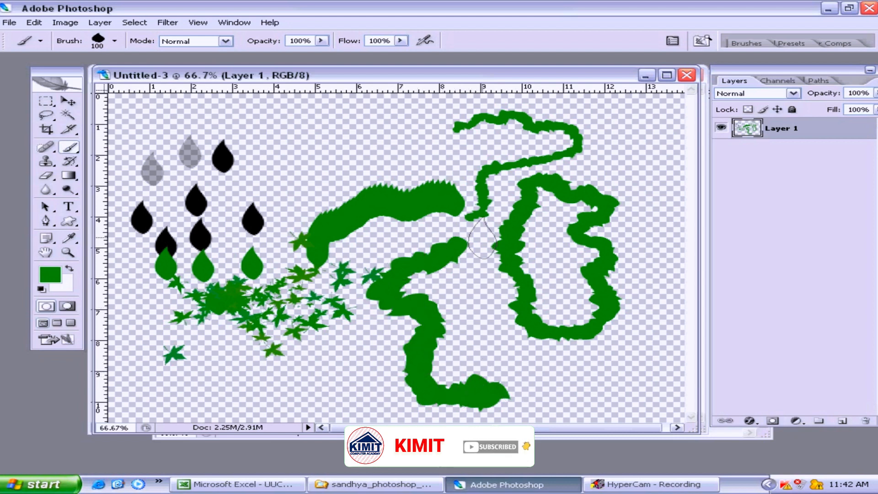
Enable Scattering for the leaf brush with scatter 152% and count 2.
{"action": "left_click", "coordinate": [748, 42]}
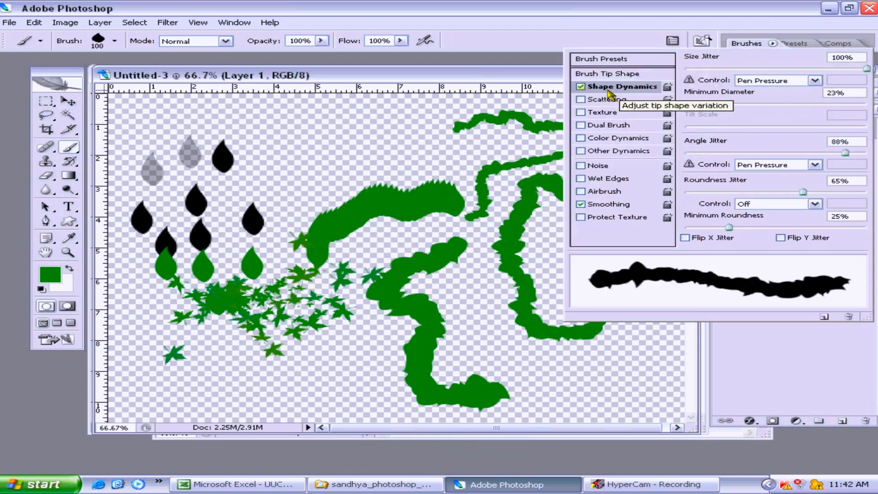
{"action": "left_click", "coordinate": [609, 100]}
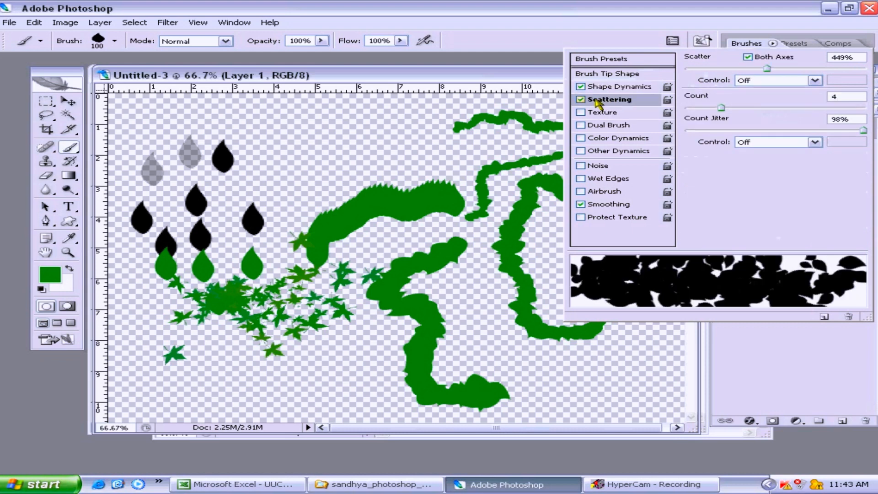
{"action": "mouse_move", "coordinate": [766, 69]}
{"action": "left_mouse_down"}
{"action": "mouse_move", "coordinate": [684, 71]}
{"action": "mouse_move", "coordinate": [713, 74]}
{"action": "left_mouse_up"}
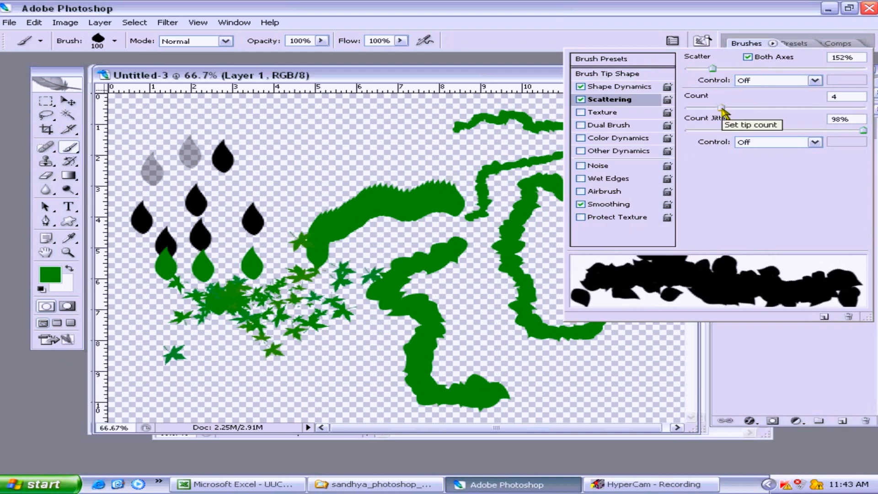
{"action": "mouse_move", "coordinate": [721, 109]}
{"action": "left_mouse_down"}
{"action": "mouse_move", "coordinate": [741, 81]}
{"action": "mouse_move", "coordinate": [802, 112]}
{"action": "mouse_move", "coordinate": [828, 112]}
{"action": "mouse_move", "coordinate": [666, 112]}
{"action": "mouse_move", "coordinate": [693, 112]}
{"action": "left_mouse_up"}
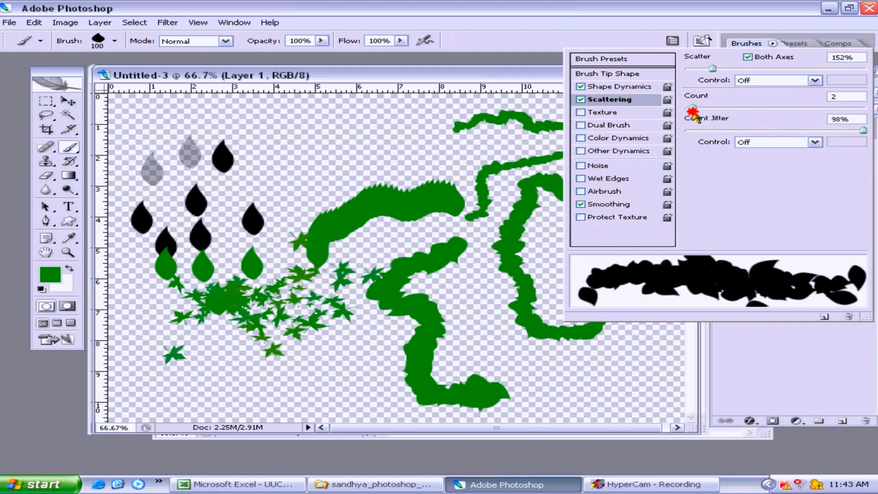
{"action": "left_click", "coordinate": [471, 71]}
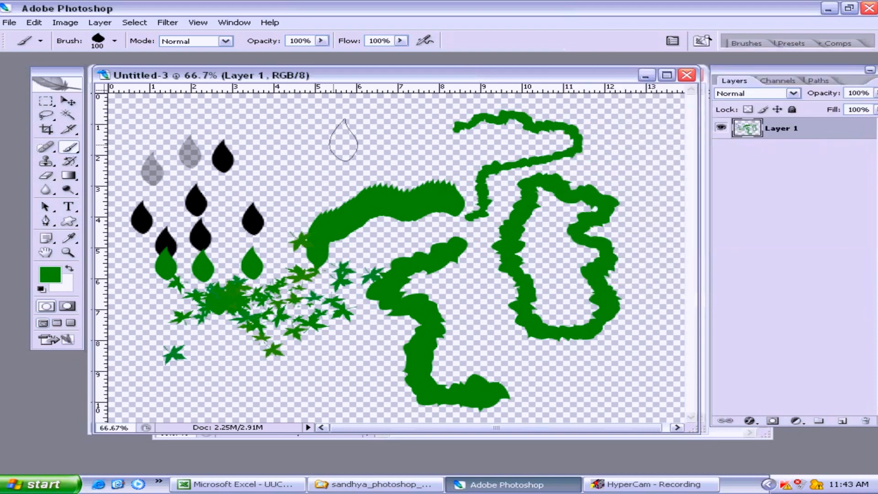
Reduce the brush to 40 px and paint a dense patch of scattered leaves above the thick wavy stroke.
{"action": "key", "text": "bracketleft"}
{"action": "key", "text": "bracketleft"}
{"action": "key", "text": "bracketleft"}
{"action": "key", "text": "bracketleft"}
{"action": "key", "text": "bracketleft"}
{"action": "key", "text": "bracketleft"}
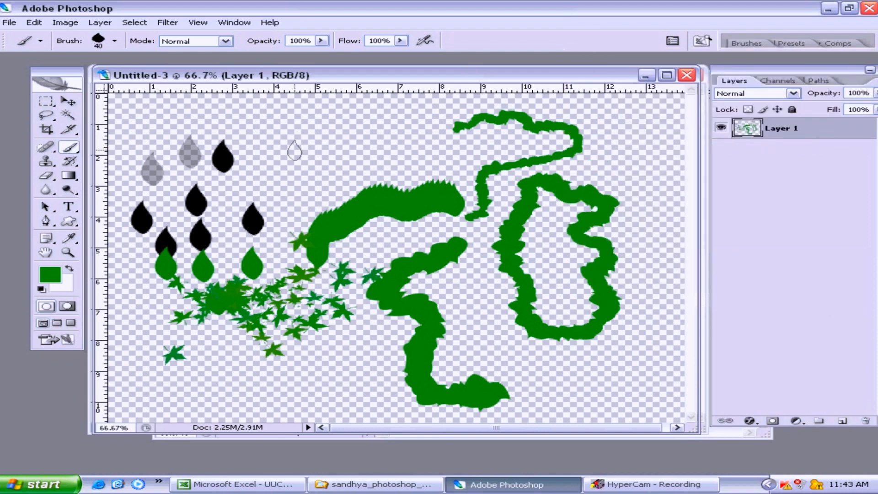
{"action": "mouse_move", "coordinate": [294, 144]}
{"action": "left_mouse_down"}
{"action": "mouse_move", "coordinate": [430, 147]}
{"action": "mouse_move", "coordinate": [418, 163]}
{"action": "mouse_move", "coordinate": [313, 160]}
{"action": "left_mouse_up"}
{"action": "key", "text": "bracketright"}
{"action": "key", "text": "bracketright"}
{"action": "key", "text": "bracketleft"}
{"action": "key", "text": "bracketleft"}
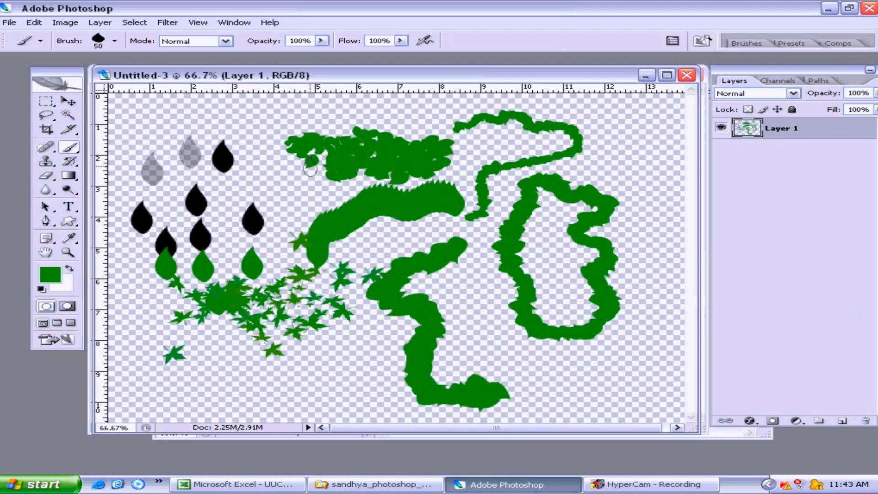
Set the scatter to 815% and spread 40 px leaves across the lower-right part of the canvas.
{"action": "left_click", "coordinate": [746, 43]}
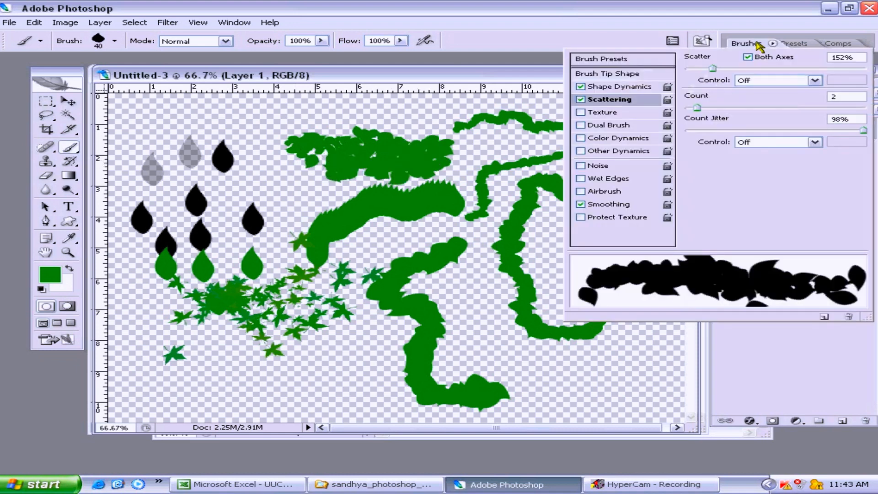
{"action": "left_click_drag", "start_coordinate": [712, 68], "coordinate": [834, 69]}
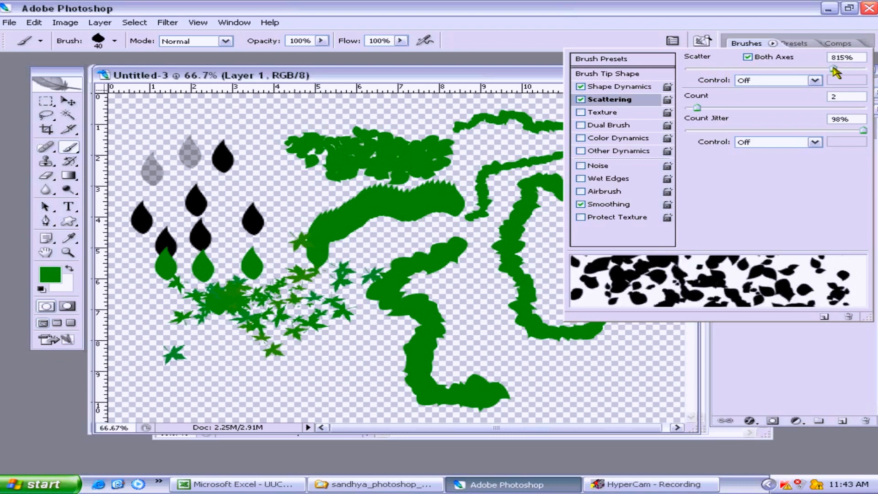
{"action": "mouse_move", "coordinate": [455, 295]}
{"action": "left_mouse_down"}
{"action": "mouse_move", "coordinate": [498, 298]}
{"action": "mouse_move", "coordinate": [521, 360]}
{"action": "mouse_move", "coordinate": [596, 376]}
{"action": "mouse_move", "coordinate": [638, 373]}
{"action": "mouse_move", "coordinate": [652, 349]}
{"action": "mouse_move", "coordinate": [656, 224]}
{"action": "left_mouse_up"}
Reduce the leaf brush to 20 px and fill the canvas's upper-right area with tiny scattered leaves.
{"action": "key", "text": "bracketleft"}
{"action": "key", "text": "bracketleft"}
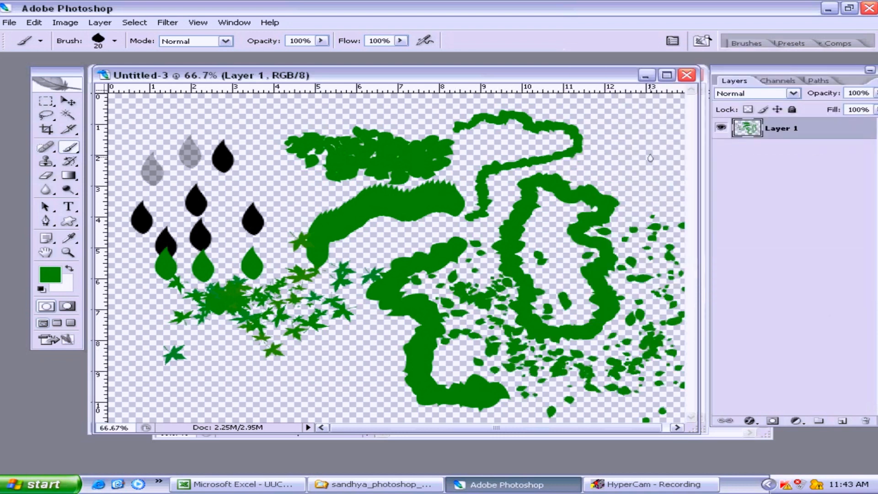
{"action": "mouse_move", "coordinate": [649, 157]}
{"action": "left_mouse_down"}
{"action": "mouse_move", "coordinate": [634, 140]}
{"action": "mouse_move", "coordinate": [666, 131]}
{"action": "mouse_move", "coordinate": [611, 114]}
{"action": "mouse_move", "coordinate": [599, 146]}
{"action": "mouse_move", "coordinate": [648, 163]}
{"action": "mouse_move", "coordinate": [539, 141]}
{"action": "mouse_move", "coordinate": [525, 160]}
{"action": "mouse_move", "coordinate": [603, 162]}
{"action": "left_mouse_up"}
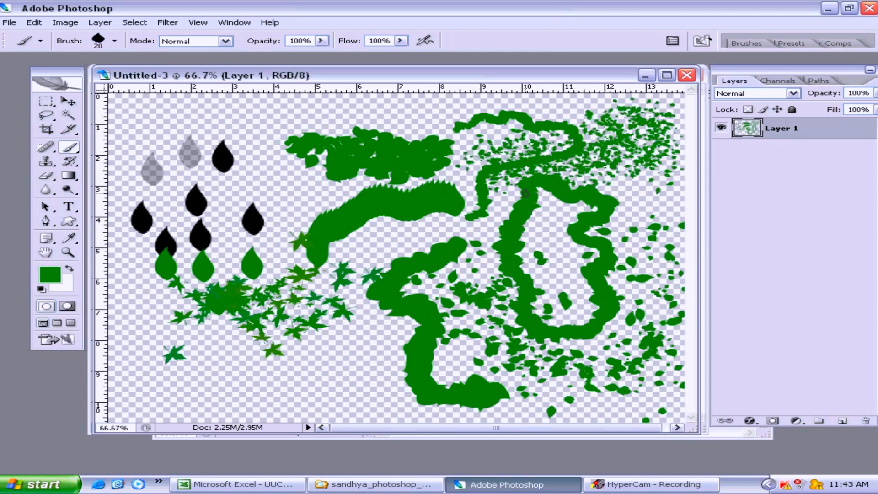
Set the scatter to 389% and paint a small patch of leaves below the maple leaves.
{"action": "left_click", "coordinate": [740, 43]}
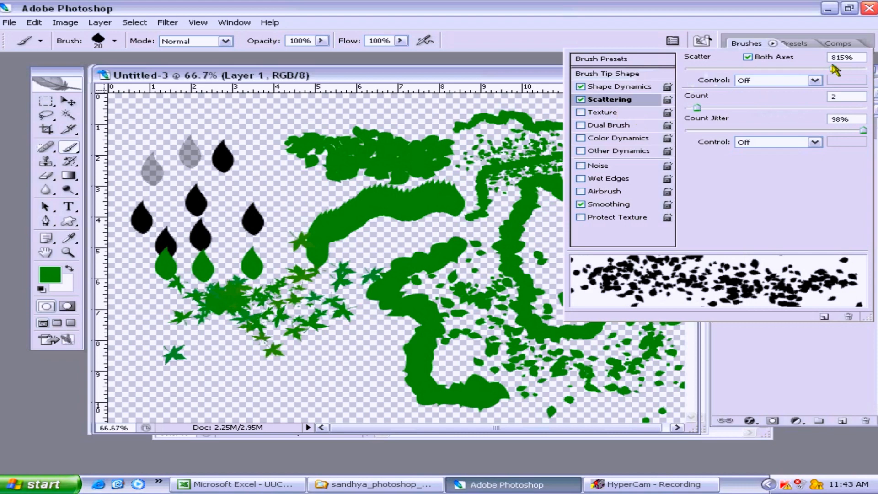
{"action": "left_click_drag", "start_coordinate": [833, 69], "coordinate": [756, 68]}
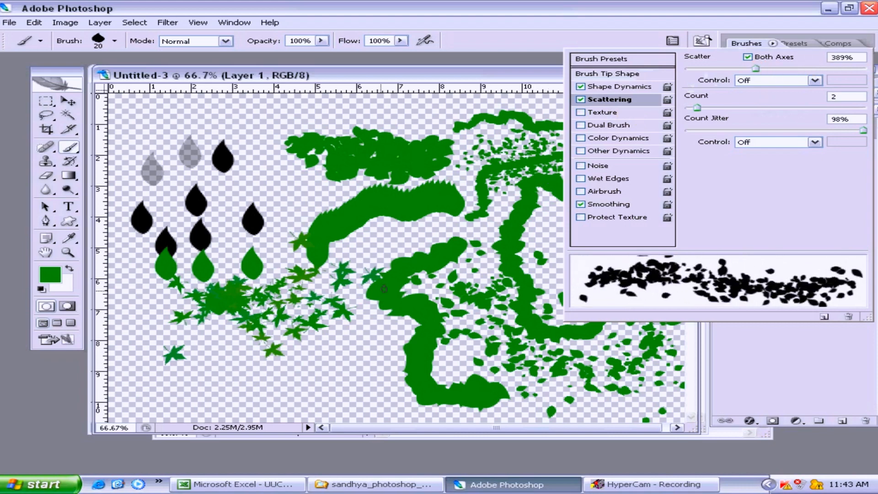
{"action": "mouse_move", "coordinate": [300, 370]}
{"action": "left_mouse_down"}
{"action": "mouse_move", "coordinate": [303, 378]}
{"action": "mouse_move", "coordinate": [333, 364]}
{"action": "mouse_move", "coordinate": [352, 378]}
{"action": "mouse_move", "coordinate": [384, 372]}
{"action": "left_mouse_up"}
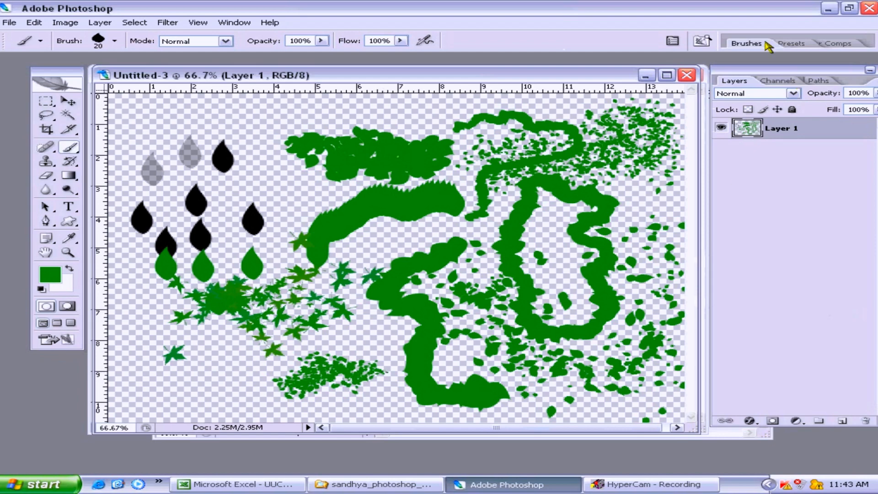
Enable Texture for the leaf brush and choose the blue-grey woven pattern, third in the first row of patterns.
{"action": "left_click", "coordinate": [750, 44]}
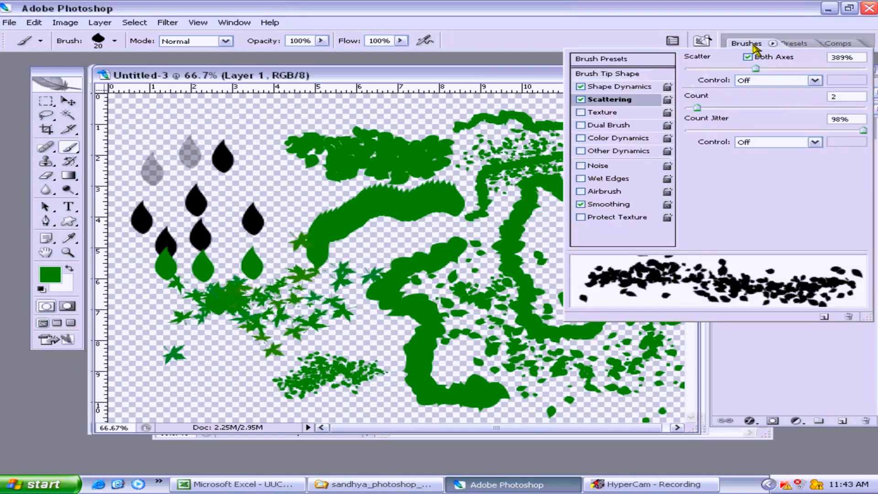
{"action": "left_click", "coordinate": [614, 115]}
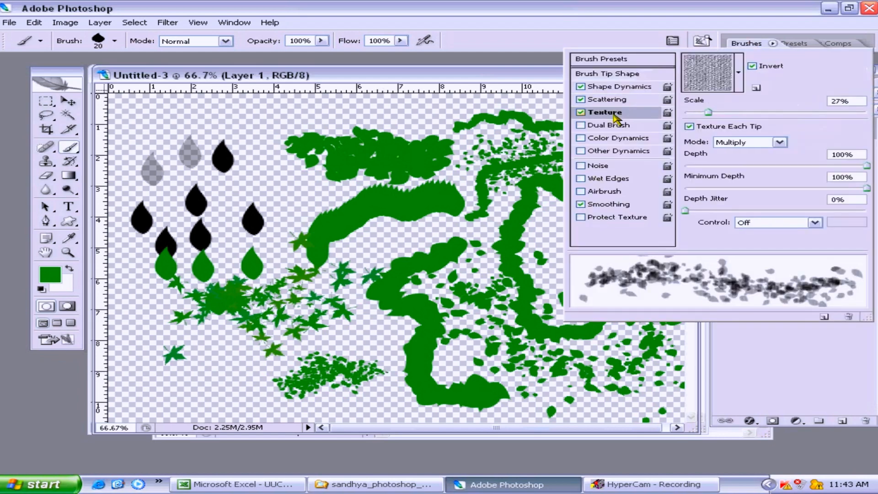
{"action": "left_click", "coordinate": [738, 72]}
{"action": "left_click", "coordinate": [682, 111]}
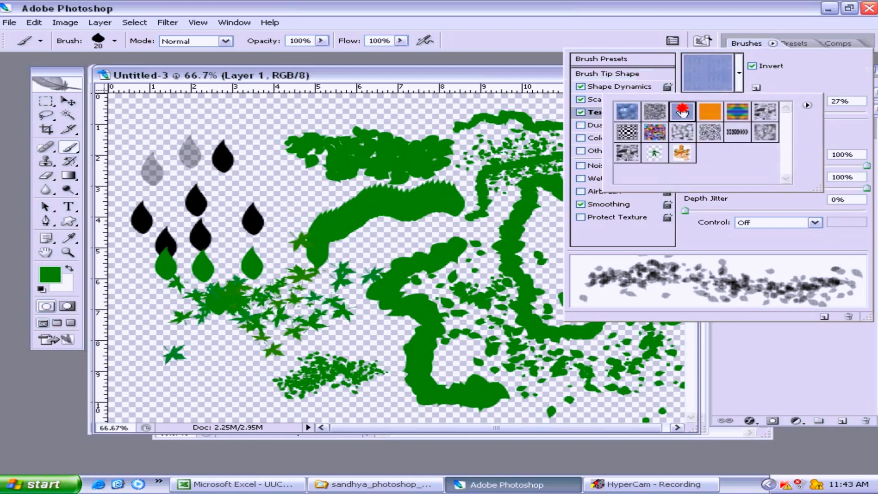
Switch the texture to the crackled grey pattern, fourth in the second row, and paint a textured patch in the canvas's lower-left area.
{"action": "left_click", "coordinate": [708, 111]}
{"action": "left_click", "coordinate": [709, 133]}
{"action": "left_click", "coordinate": [684, 134]}
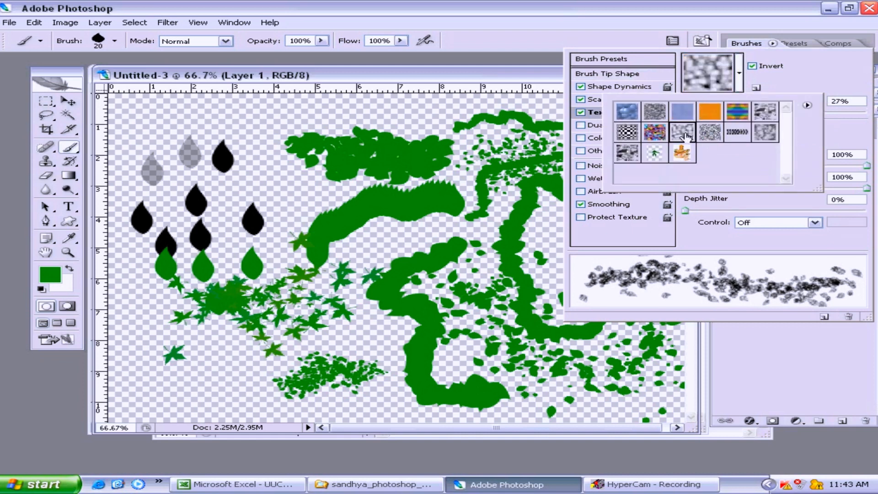
{"action": "left_click", "coordinate": [655, 134]}
{"action": "left_click", "coordinate": [684, 135]}
{"action": "left_click", "coordinate": [709, 134]}
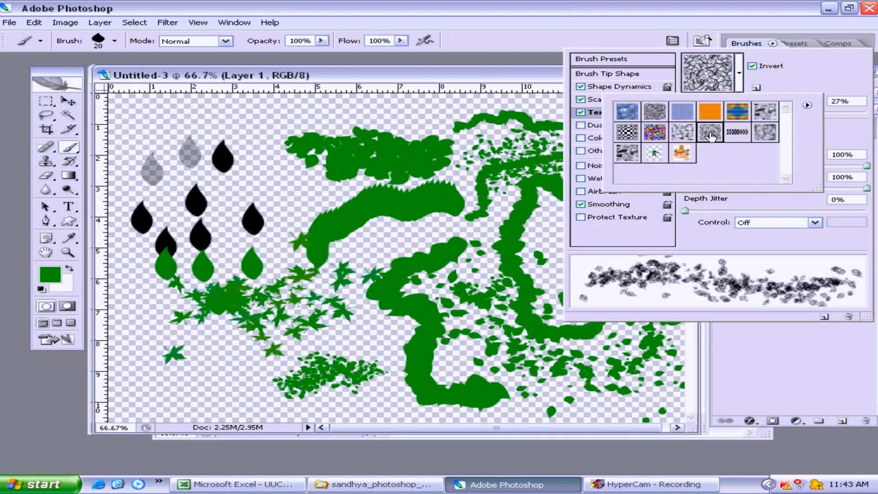
{"action": "left_click", "coordinate": [176, 359]}
{"action": "mouse_move", "coordinate": [177, 359]}
{"action": "left_mouse_down"}
{"action": "mouse_move", "coordinate": [210, 376]}
{"action": "mouse_move", "coordinate": [320, 348]}
{"action": "mouse_move", "coordinate": [251, 343]}
{"action": "mouse_move", "coordinate": [208, 358]}
{"action": "mouse_move", "coordinate": [183, 388]}
{"action": "mouse_move", "coordinate": [256, 360]}
{"action": "left_mouse_up"}
Replace Texture with a Dual Brush using the 74 px maple leaf tip and paint broken leaf clusters down the canvas's left and centre.
{"action": "left_click", "coordinate": [746, 42]}
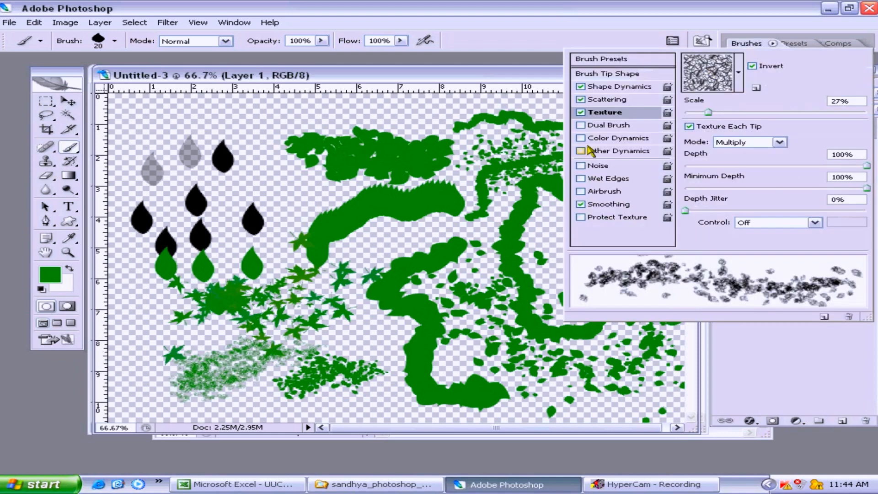
{"action": "left_click", "coordinate": [579, 113]}
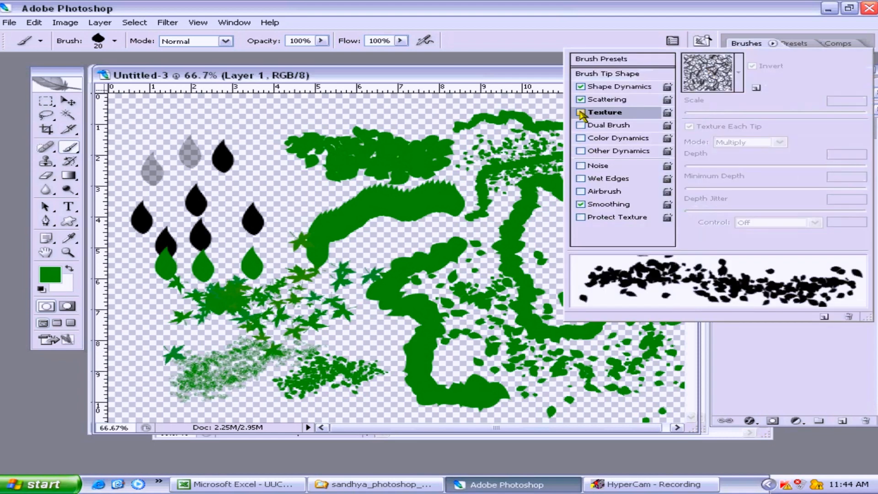
{"action": "left_click", "coordinate": [611, 126]}
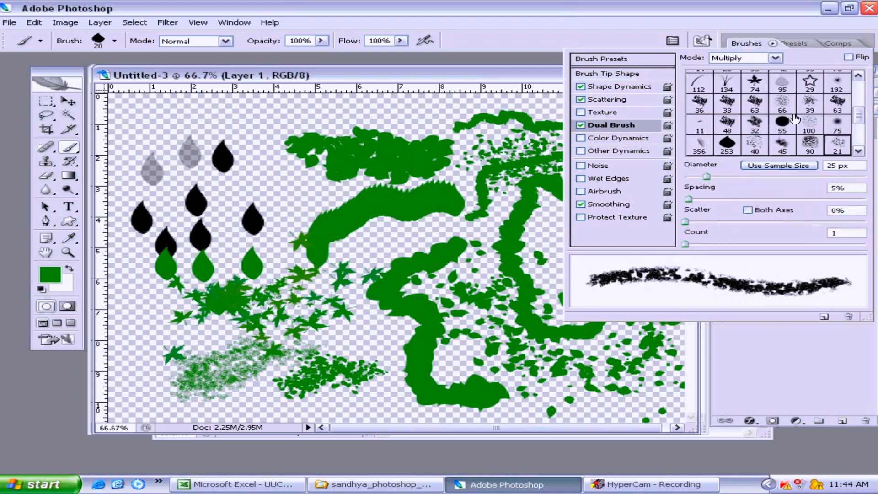
{"action": "left_click", "coordinate": [765, 89]}
{"action": "mouse_move", "coordinate": [290, 202]}
{"action": "left_mouse_down"}
{"action": "mouse_move", "coordinate": [265, 201]}
{"action": "mouse_move", "coordinate": [287, 184]}
{"action": "mouse_move", "coordinate": [259, 167]}
{"action": "mouse_move", "coordinate": [268, 153]}
{"action": "mouse_move", "coordinate": [248, 143]}
{"action": "left_mouse_up"}
{"action": "mouse_move", "coordinate": [213, 177]}
{"action": "left_mouse_down"}
{"action": "mouse_move", "coordinate": [215, 190]}
{"action": "mouse_move", "coordinate": [306, 226]}
{"action": "mouse_move", "coordinate": [269, 221]}
{"action": "mouse_move", "coordinate": [261, 257]}
{"action": "mouse_move", "coordinate": [311, 315]}
{"action": "mouse_move", "coordinate": [373, 332]}
{"action": "mouse_move", "coordinate": [387, 350]}
{"action": "mouse_move", "coordinate": [414, 330]}
{"action": "left_mouse_up"}
Try the 112 px and 134 px grass tips as the dual brush before returning to the 74 px maple leaf.
{"action": "left_click", "coordinate": [764, 46]}
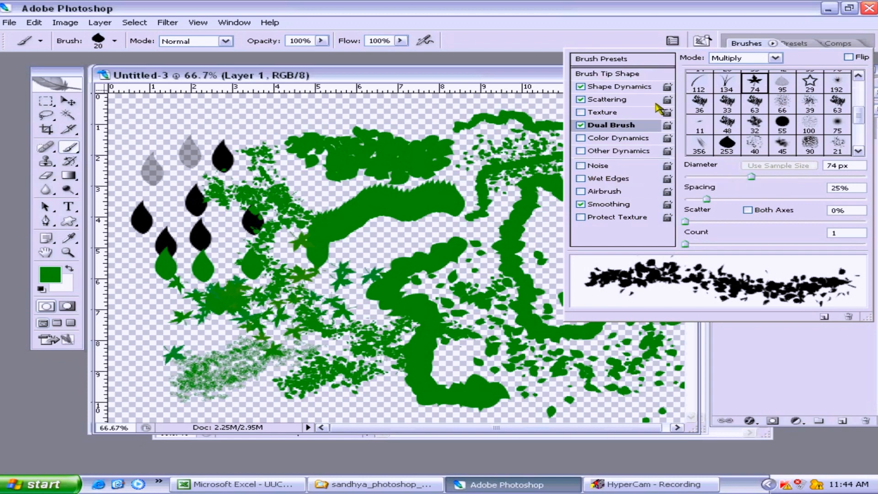
{"action": "left_click", "coordinate": [705, 85]}
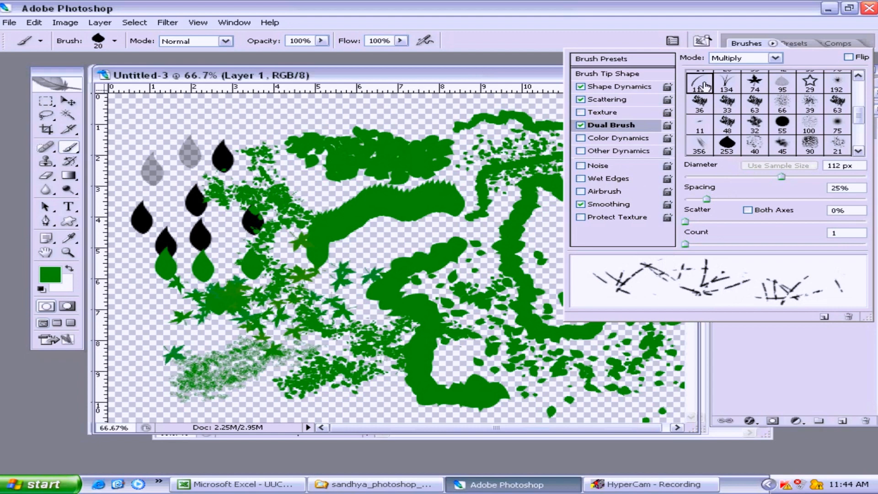
{"action": "left_click", "coordinate": [720, 85]}
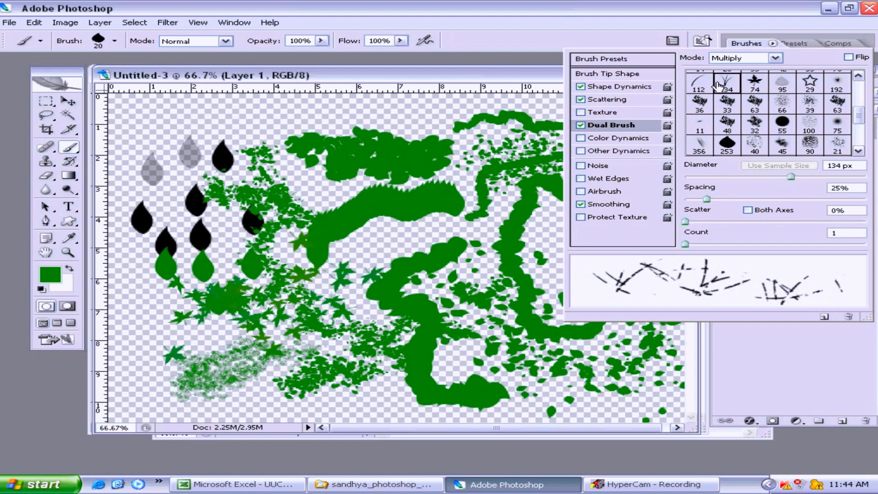
{"action": "left_click", "coordinate": [757, 83]}
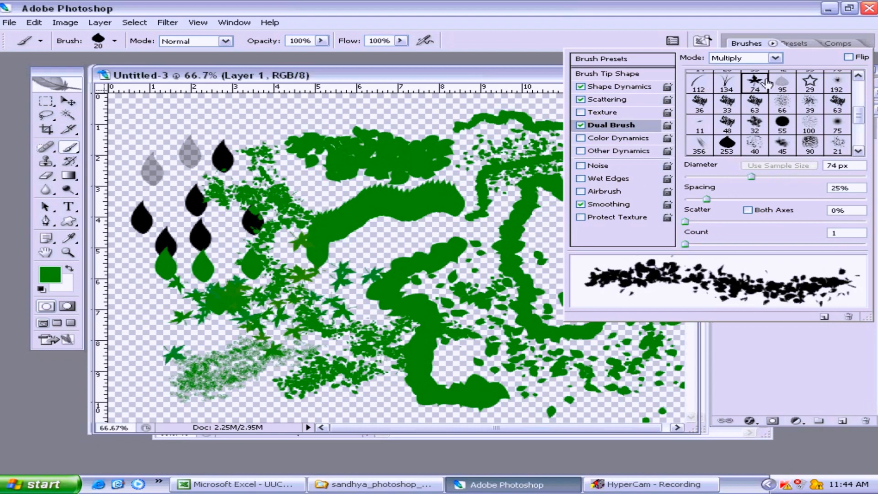
Turn off Dual Brush and enable Color Dynamics with a foreground/background jitter of 64%.
{"action": "left_click", "coordinate": [581, 125]}
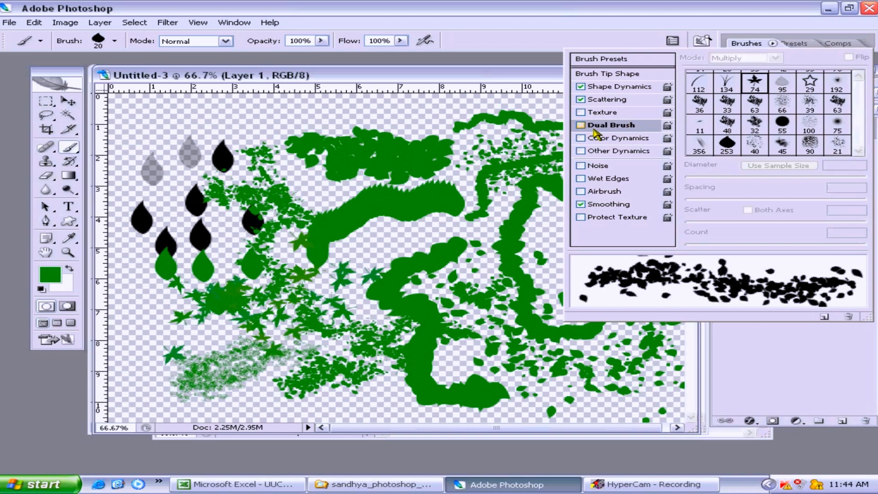
{"action": "left_click", "coordinate": [614, 137]}
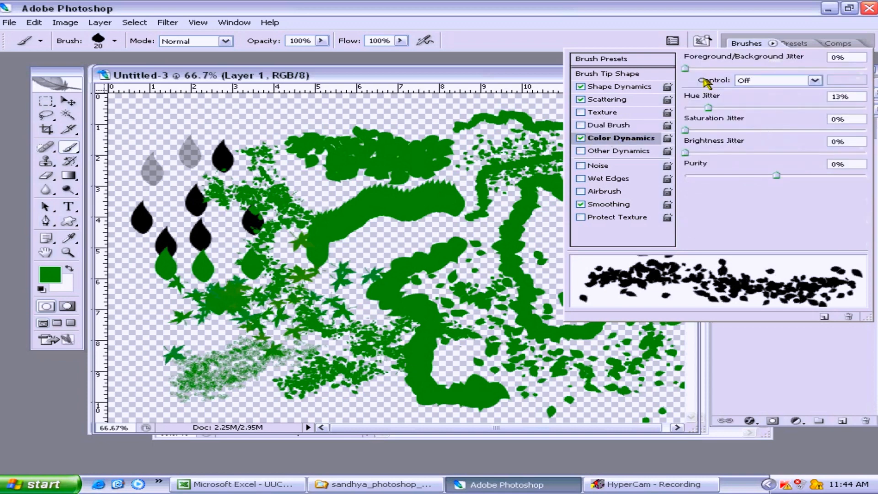
{"action": "left_click_drag", "start_coordinate": [685, 68], "coordinate": [801, 69]}
Set the background colour to bright green (00ff48) and paint mixed-green foliage at the canvas's centre and along its lower-left edges.
{"action": "left_click", "coordinate": [68, 289]}
{"action": "left_click", "coordinate": [680, 296]}
{"action": "left_click", "coordinate": [627, 255]}
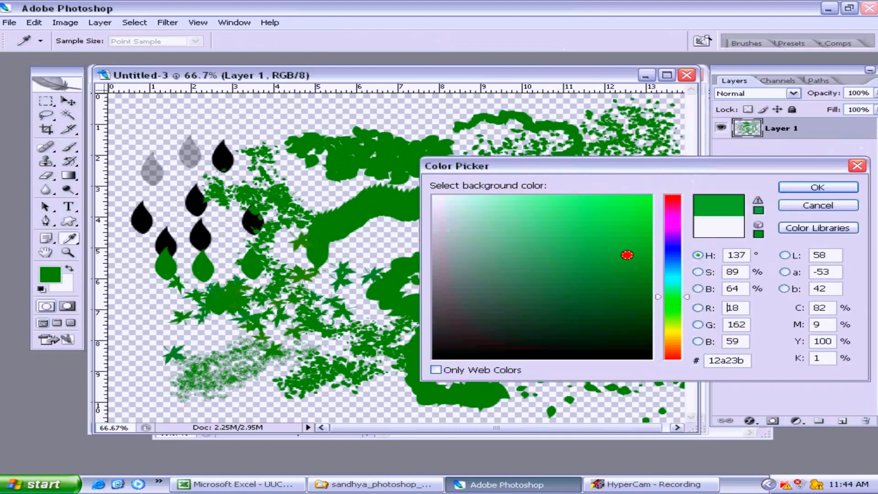
{"action": "left_click", "coordinate": [652, 195]}
{"action": "left_click", "coordinate": [817, 187]}
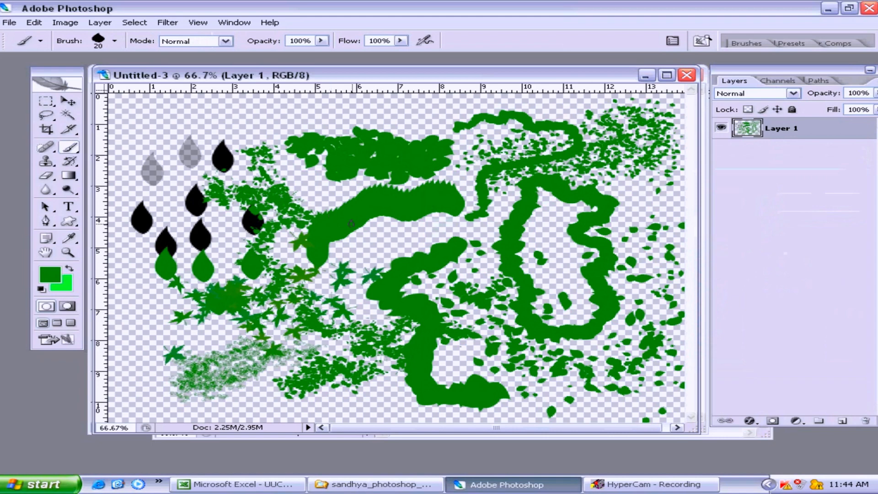
{"action": "mouse_move", "coordinate": [371, 241]}
{"action": "left_mouse_down"}
{"action": "mouse_move", "coordinate": [424, 226]}
{"action": "mouse_move", "coordinate": [365, 247]}
{"action": "mouse_move", "coordinate": [363, 226]}
{"action": "mouse_move", "coordinate": [297, 249]}
{"action": "left_mouse_up"}
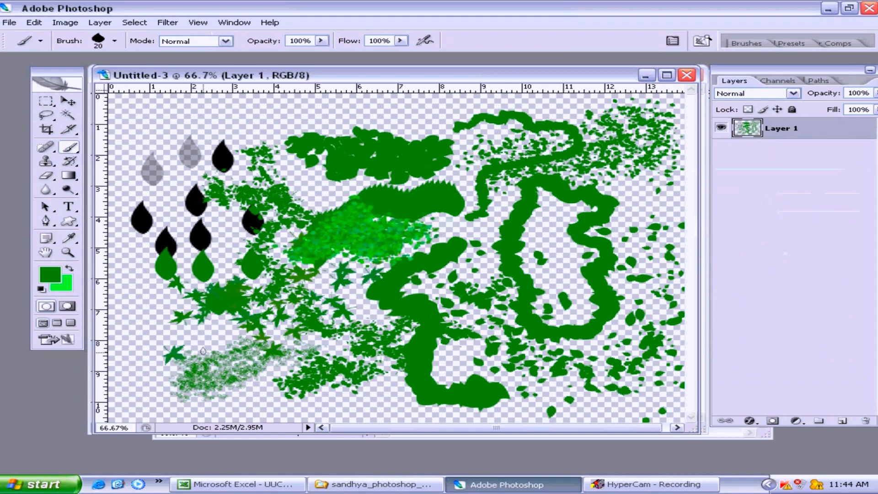
{"action": "mouse_move", "coordinate": [174, 361]}
{"action": "left_mouse_down"}
{"action": "mouse_move", "coordinate": [111, 416]}
{"action": "mouse_move", "coordinate": [91, 397]}
{"action": "mouse_move", "coordinate": [145, 397]}
{"action": "mouse_move", "coordinate": [116, 347]}
{"action": "mouse_move", "coordinate": [154, 377]}
{"action": "mouse_move", "coordinate": [132, 397]}
{"action": "mouse_move", "coordinate": [157, 402]}
{"action": "mouse_move", "coordinate": [116, 429]}
{"action": "mouse_move", "coordinate": [162, 409]}
{"action": "mouse_move", "coordinate": [189, 412]}
{"action": "mouse_move", "coordinate": [134, 382]}
{"action": "mouse_move", "coordinate": [219, 414]}
{"action": "mouse_move", "coordinate": [133, 357]}
{"action": "mouse_move", "coordinate": [163, 357]}
{"action": "mouse_move", "coordinate": [155, 319]}
{"action": "mouse_move", "coordinate": [132, 303]}
{"action": "mouse_move", "coordinate": [121, 335]}
{"action": "mouse_move", "coordinate": [84, 351]}
{"action": "mouse_move", "coordinate": [127, 389]}
{"action": "mouse_move", "coordinate": [223, 420]}
{"action": "mouse_move", "coordinate": [254, 404]}
{"action": "mouse_move", "coordinate": [296, 415]}
{"action": "mouse_move", "coordinate": [324, 403]}
{"action": "mouse_move", "coordinate": [372, 409]}
{"action": "mouse_move", "coordinate": [361, 418]}
{"action": "mouse_move", "coordinate": [464, 409]}
{"action": "left_mouse_up"}
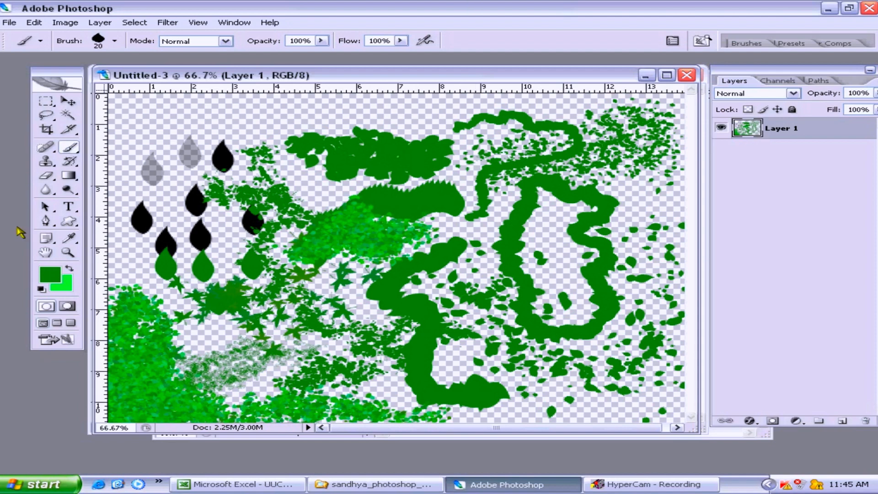
Set the foreground colour to a bright, saturated red.
{"action": "left_click", "coordinate": [48, 276]}
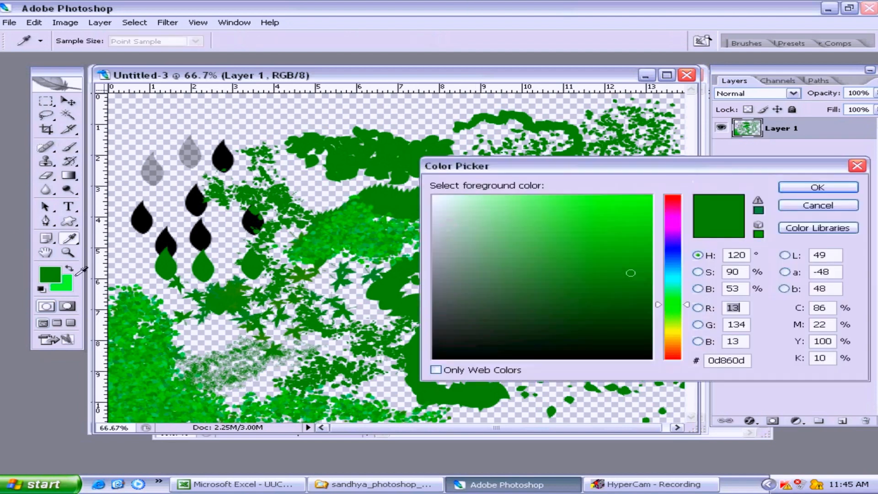
{"action": "left_click", "coordinate": [669, 200]}
{"action": "left_click_drag", "start_coordinate": [621, 209], "coordinate": [754, 183]}
{"action": "left_click", "coordinate": [806, 185]}
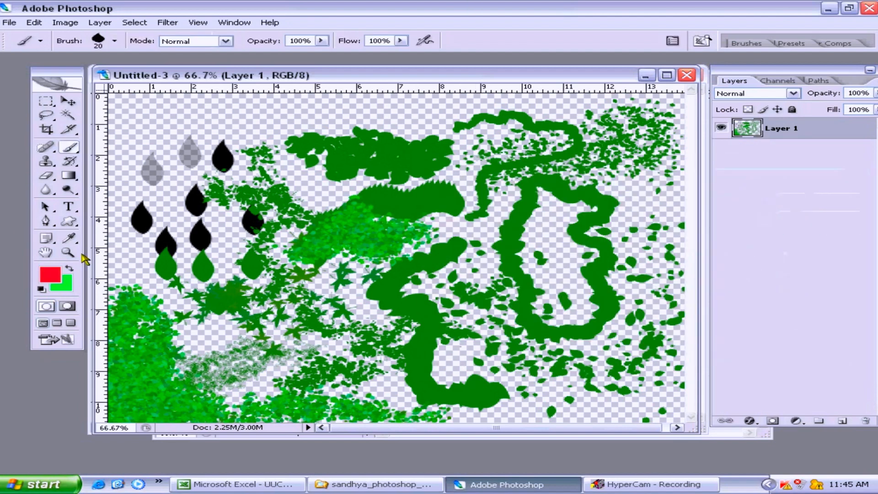
Set the background colour to a bright, fully saturated yellow.
{"action": "left_click", "coordinate": [66, 287]}
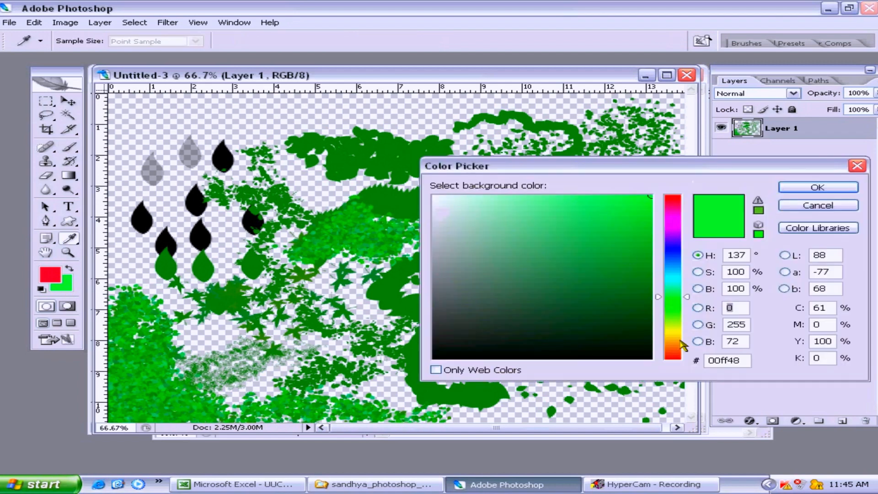
{"action": "left_click", "coordinate": [684, 344]}
{"action": "left_click", "coordinate": [596, 227]}
{"action": "left_click_drag", "start_coordinate": [596, 227], "coordinate": [553, 196]}
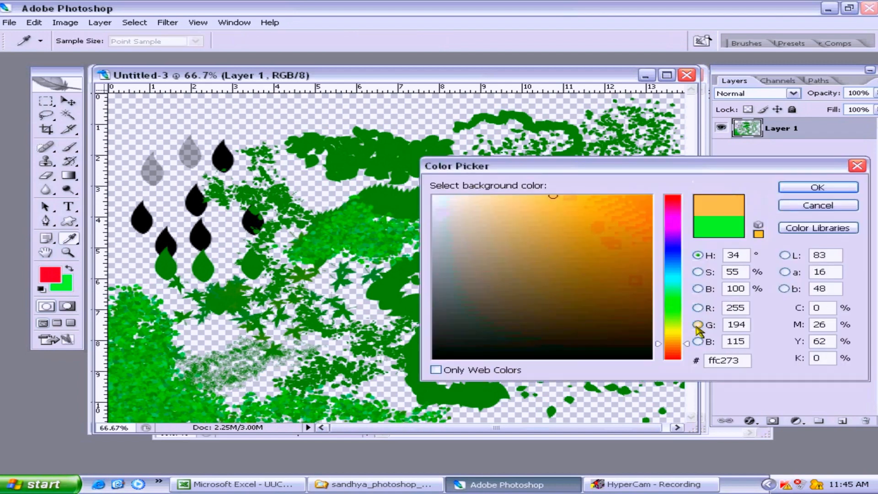
{"action": "left_click", "coordinate": [674, 332]}
{"action": "left_click", "coordinate": [651, 196]}
{"action": "left_click", "coordinate": [815, 188]}
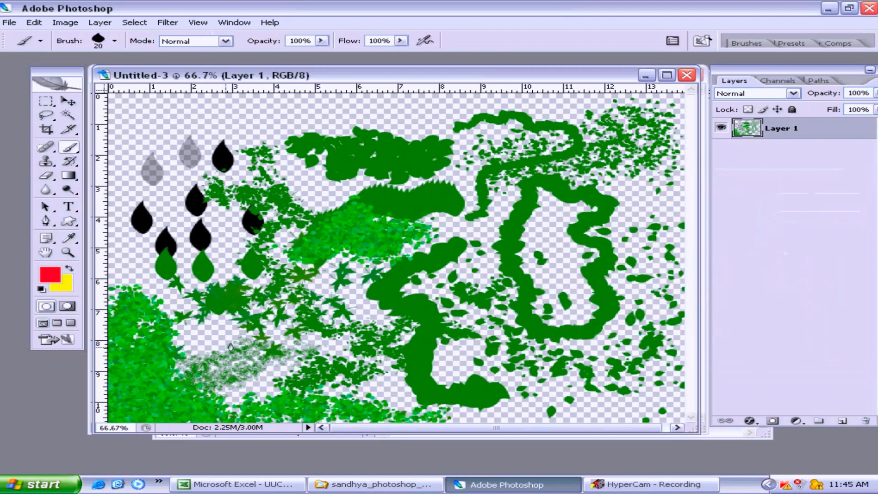
Reduce the foreground/background jitter to 14% and dab red flowers over the lower-left foliage.
{"action": "left_click_drag", "start_coordinate": [136, 358], "coordinate": [143, 357]}
{"action": "left_click", "coordinate": [736, 45]}
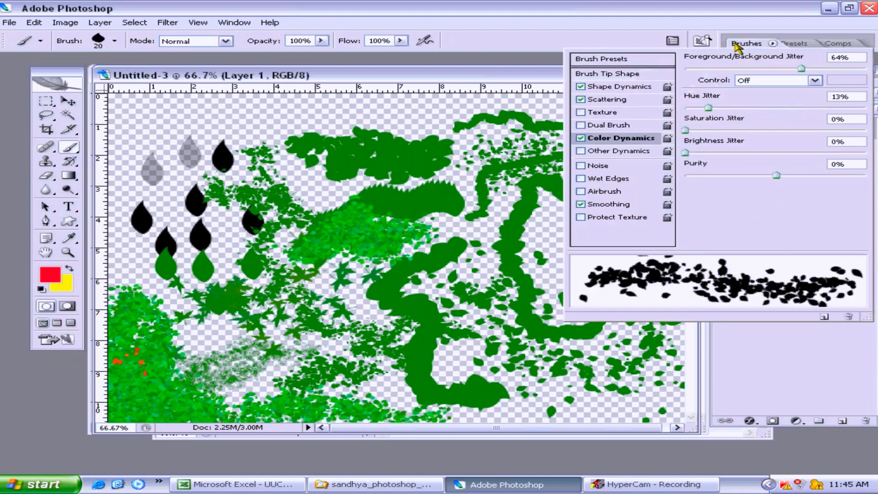
{"action": "left_click_drag", "start_coordinate": [801, 69], "coordinate": [713, 68]}
{"action": "left_click", "coordinate": [170, 357]}
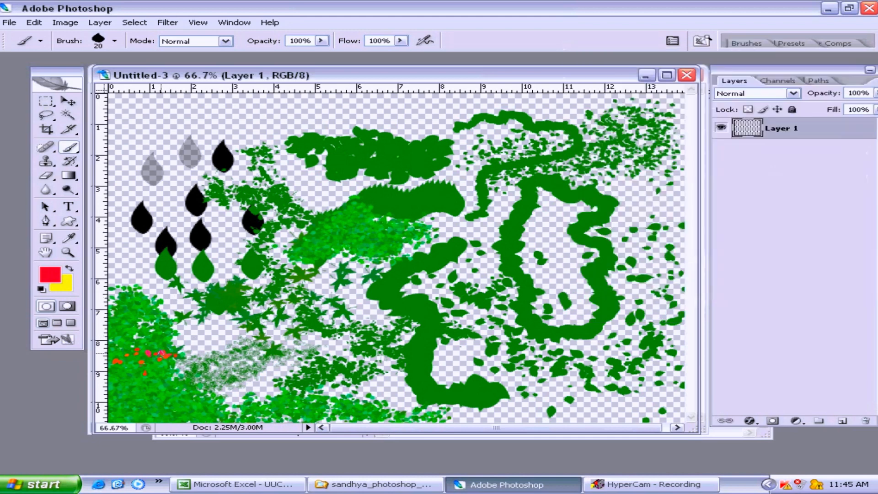
{"action": "left_click", "coordinate": [158, 357]}
{"action": "left_click", "coordinate": [133, 396]}
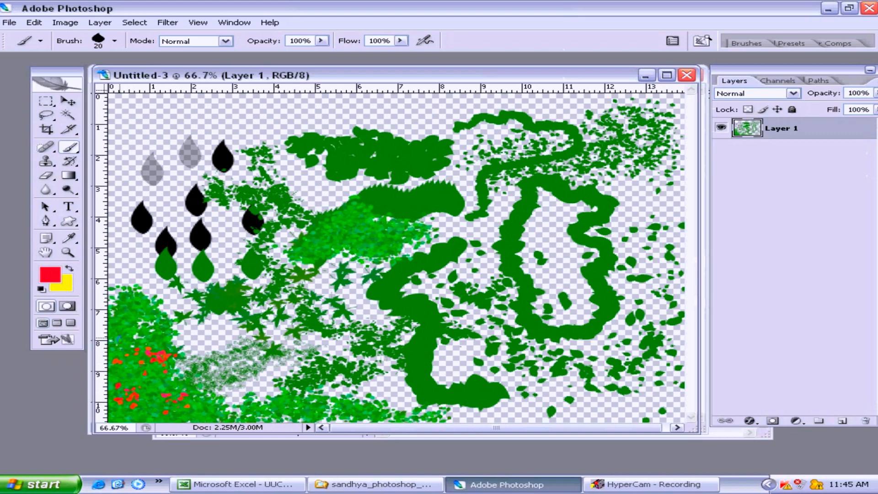
{"action": "left_click", "coordinate": [122, 325]}
Add red flowers to the central foliage patch, reducing the brush size to 8 px.
{"action": "left_click_drag", "start_coordinate": [389, 238], "coordinate": [369, 234]}
{"action": "key", "text": "bracketleft"}
{"action": "left_click_drag", "start_coordinate": [350, 214], "coordinate": [359, 214]}
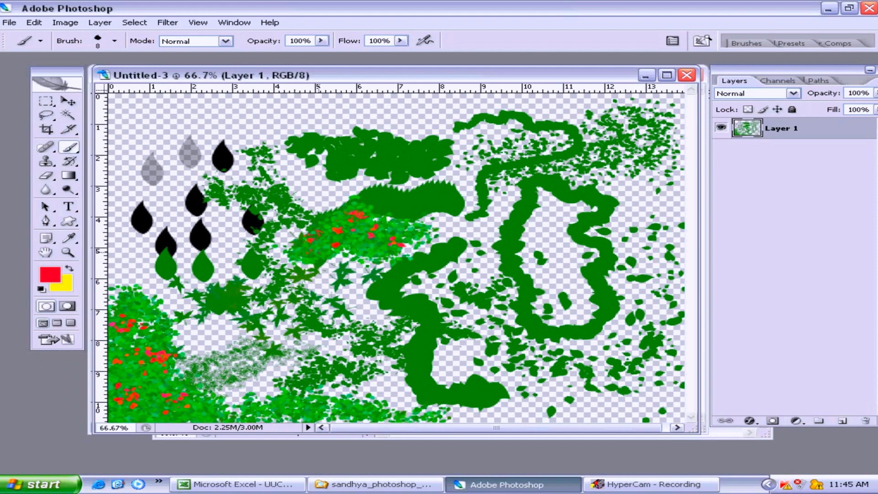
Swap the foreground colour to yellow and dab small yellow flowers among the red ones on the central foliage.
{"action": "left_click", "coordinate": [69, 270]}
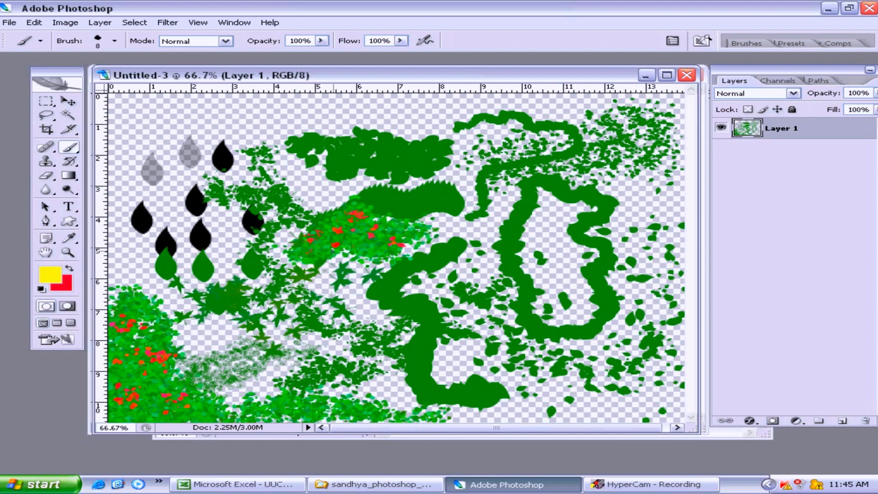
{"action": "left_click", "coordinate": [372, 247]}
{"action": "left_click", "coordinate": [326, 251]}
{"action": "left_click", "coordinate": [333, 249]}
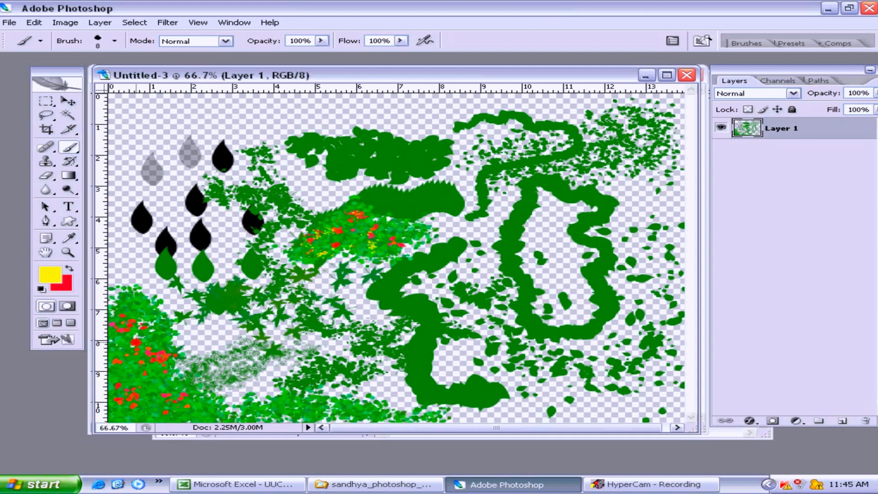
Dab small yellow flowers down the middle of the lower-left foliage.
{"action": "left_click", "coordinate": [124, 351]}
{"action": "left_click", "coordinate": [131, 357]}
{"action": "left_click", "coordinate": [130, 368]}
{"action": "left_click", "coordinate": [134, 378]}
{"action": "left_click", "coordinate": [134, 381]}
Alternate the foreground between red and yellow while adding more small flowers to the lower-left foliage.
{"action": "left_click", "coordinate": [70, 271]}
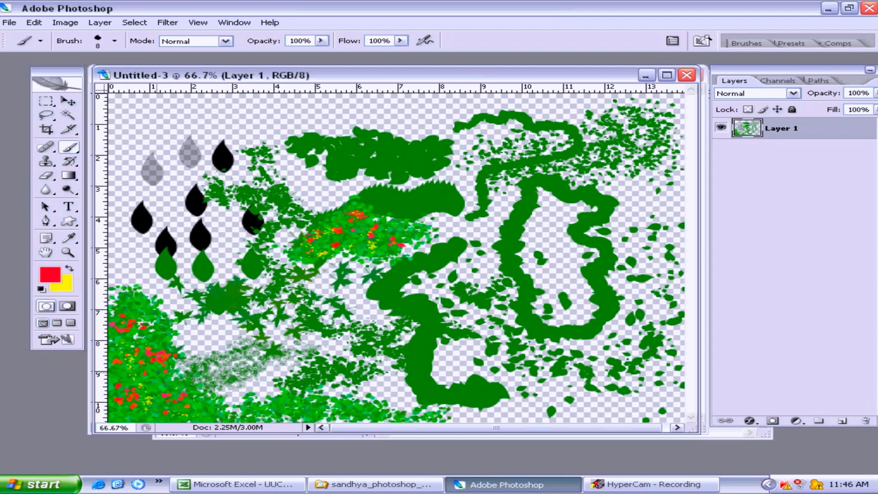
{"action": "left_click", "coordinate": [71, 272]}
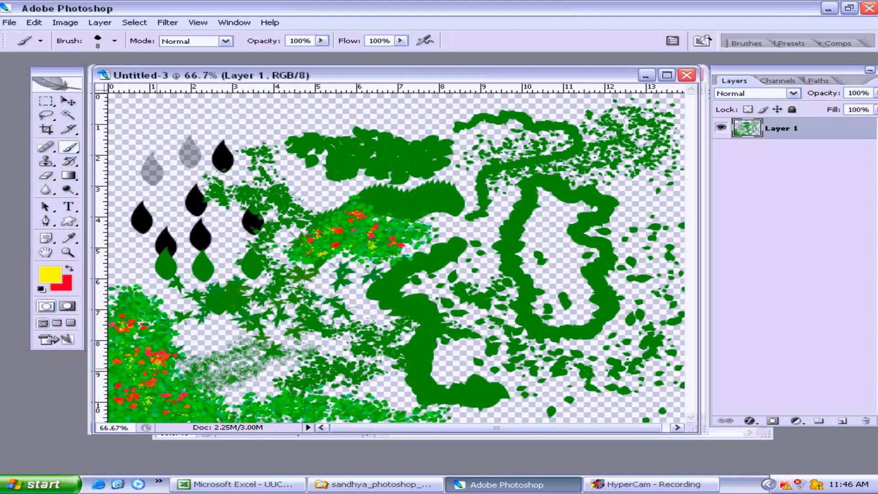
{"action": "key", "text": "x"}
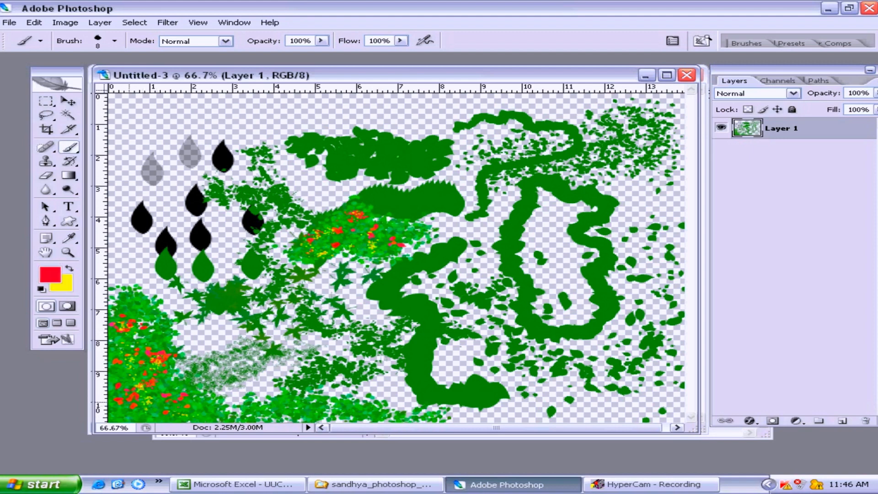
{"action": "key", "text": "x"}
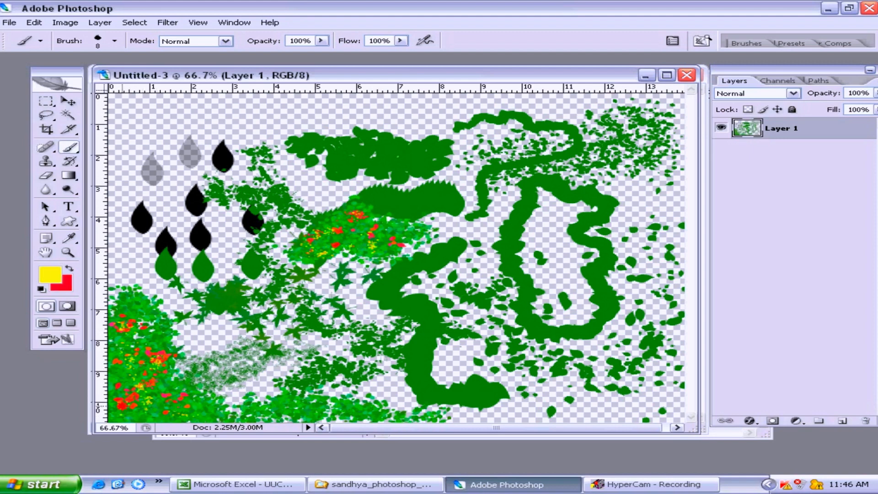
{"action": "key", "text": "x"}
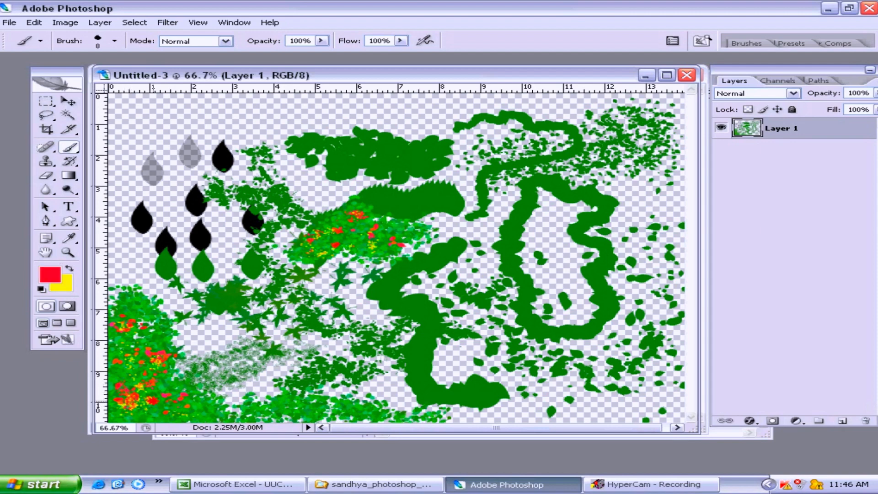
{"action": "key", "text": "x"}
{"action": "left_click", "coordinate": [161, 406]}
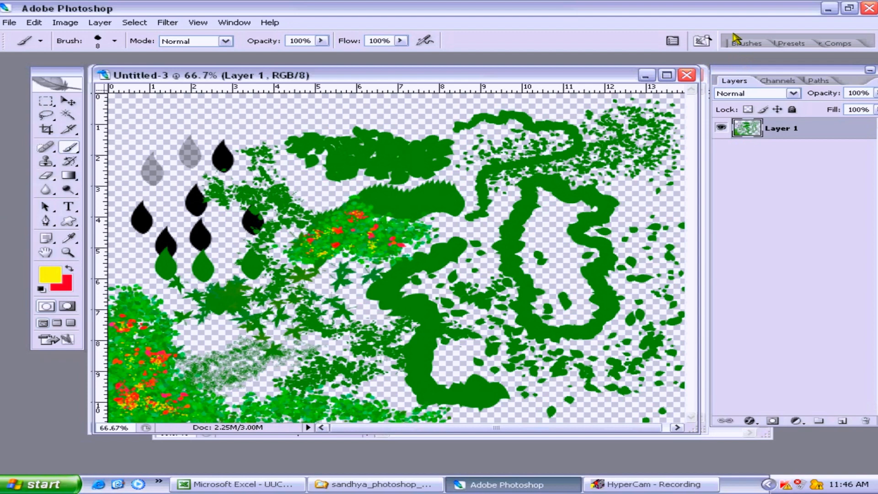
Raise the hue jitter to its maximum and paint a small multicoloured stroke at the end of the thick green band.
{"action": "left_click", "coordinate": [743, 43]}
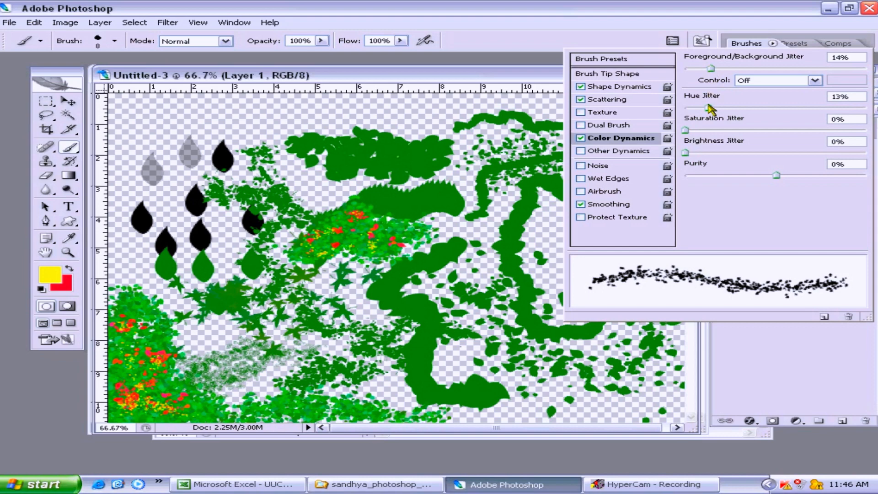
{"action": "left_click_drag", "start_coordinate": [709, 109], "coordinate": [867, 109]}
{"action": "mouse_move", "coordinate": [420, 196]}
{"action": "left_mouse_down"}
{"action": "mouse_move", "coordinate": [465, 200]}
{"action": "mouse_move", "coordinate": [426, 206]}
{"action": "left_mouse_up"}
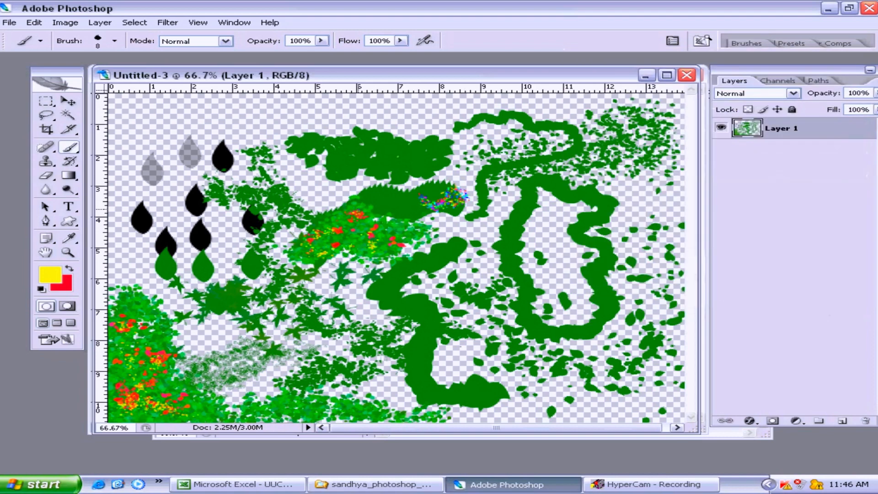
Enlarge the brush to 30 px and cover the canvas's upper-left and upper-centre area with multicoloured leaves.
{"action": "key", "text": "bracketright"}
{"action": "key", "text": "bracketright"}
{"action": "key", "text": "bracketright"}
{"action": "mouse_move", "coordinate": [351, 209]}
{"action": "left_mouse_down"}
{"action": "mouse_move", "coordinate": [445, 206]}
{"action": "mouse_move", "coordinate": [306, 201]}
{"action": "mouse_move", "coordinate": [247, 174]}
{"action": "mouse_move", "coordinate": [215, 142]}
{"action": "mouse_move", "coordinate": [112, 102]}
{"action": "mouse_move", "coordinate": [201, 138]}
{"action": "mouse_move", "coordinate": [119, 155]}
{"action": "mouse_move", "coordinate": [201, 137]}
{"action": "mouse_move", "coordinate": [476, 179]}
{"action": "mouse_move", "coordinate": [338, 105]}
{"action": "mouse_move", "coordinate": [411, 119]}
{"action": "left_mouse_up"}
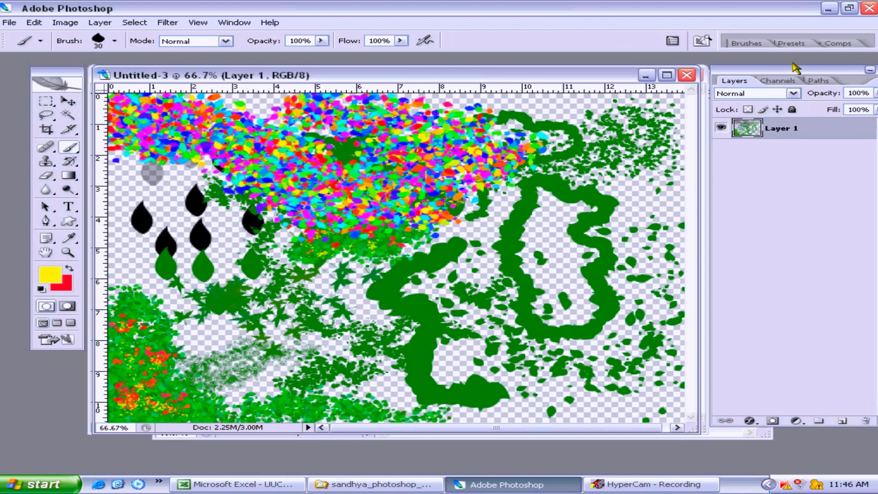
Set the brush's hue jitter to 0% and foreground/background jitter to 98%, then paint red-yellow leaves over the canvas's upper-centre area.
{"action": "left_click", "coordinate": [754, 44]}
{"action": "left_click_drag", "start_coordinate": [848, 108], "coordinate": [672, 111]}
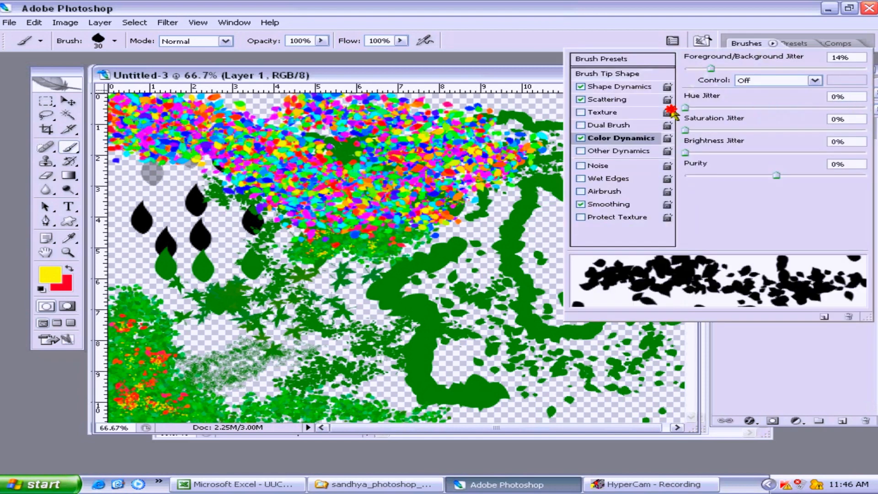
{"action": "left_click_drag", "start_coordinate": [711, 69], "coordinate": [862, 70]}
{"action": "mouse_move", "coordinate": [524, 194]}
{"action": "left_mouse_down"}
{"action": "mouse_move", "coordinate": [516, 219]}
{"action": "mouse_move", "coordinate": [576, 222]}
{"action": "mouse_move", "coordinate": [363, 200]}
{"action": "mouse_move", "coordinate": [388, 151]}
{"action": "mouse_move", "coordinate": [329, 156]}
{"action": "mouse_move", "coordinate": [457, 119]}
{"action": "mouse_move", "coordinate": [502, 183]}
{"action": "mouse_move", "coordinate": [512, 214]}
{"action": "left_mouse_up"}
Enable Other Dynamics with 72% opacity jitter and paint semi-transparent orange leaves from the canvas centre towards its upper-right area.
{"action": "left_click", "coordinate": [750, 43]}
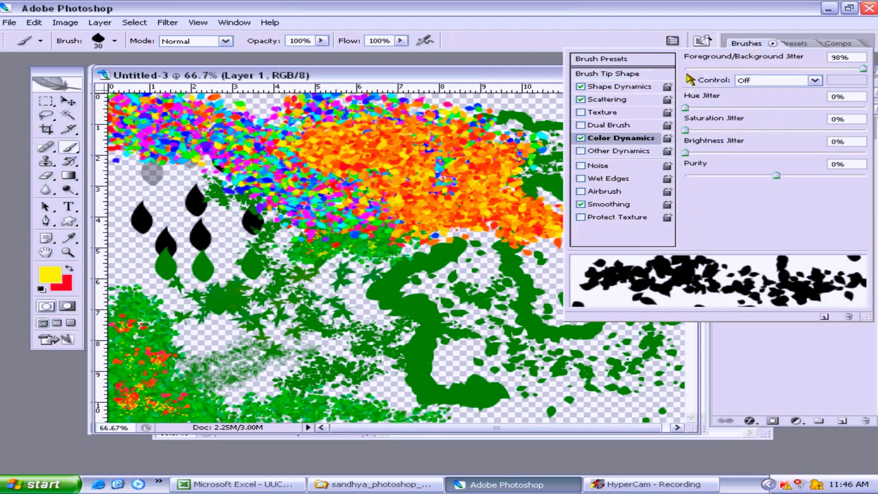
{"action": "left_click", "coordinate": [625, 153]}
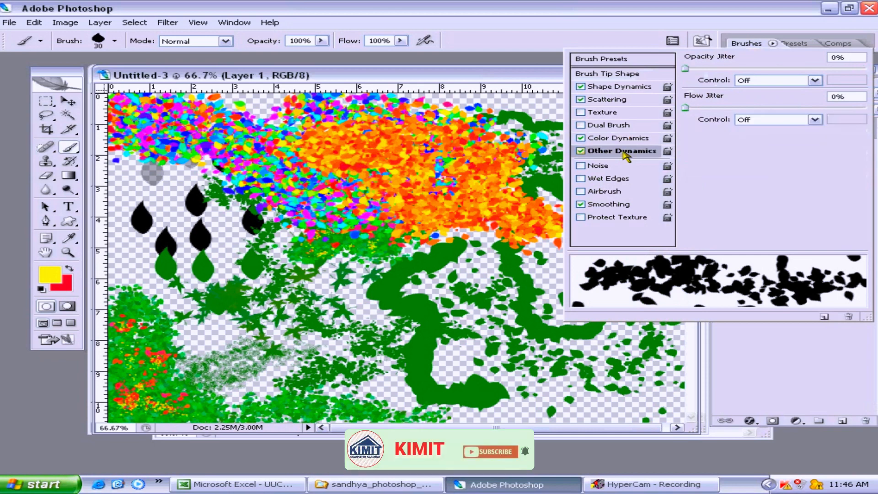
{"action": "left_click_drag", "start_coordinate": [688, 70], "coordinate": [814, 71]}
{"action": "left_click", "coordinate": [482, 266]}
{"action": "mouse_move", "coordinate": [482, 266]}
{"action": "left_mouse_down"}
{"action": "mouse_move", "coordinate": [562, 284]}
{"action": "mouse_move", "coordinate": [590, 246]}
{"action": "mouse_move", "coordinate": [612, 157]}
{"action": "mouse_move", "coordinate": [640, 134]}
{"action": "mouse_move", "coordinate": [667, 192]}
{"action": "mouse_move", "coordinate": [654, 226]}
{"action": "mouse_move", "coordinate": [675, 164]}
{"action": "left_mouse_up"}
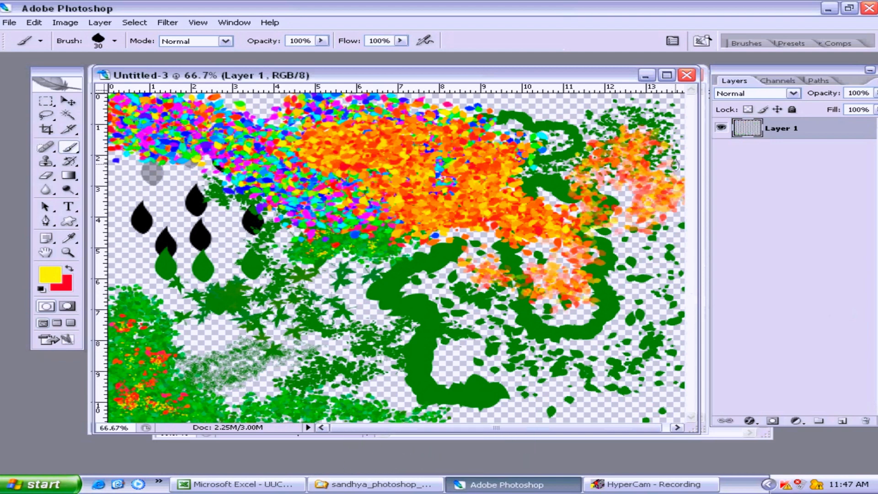
Set the flow jitter to 82% and paint a wide band of faded orange leaves across the canvas's lower-centre and left areas.
{"action": "left_click", "coordinate": [745, 43]}
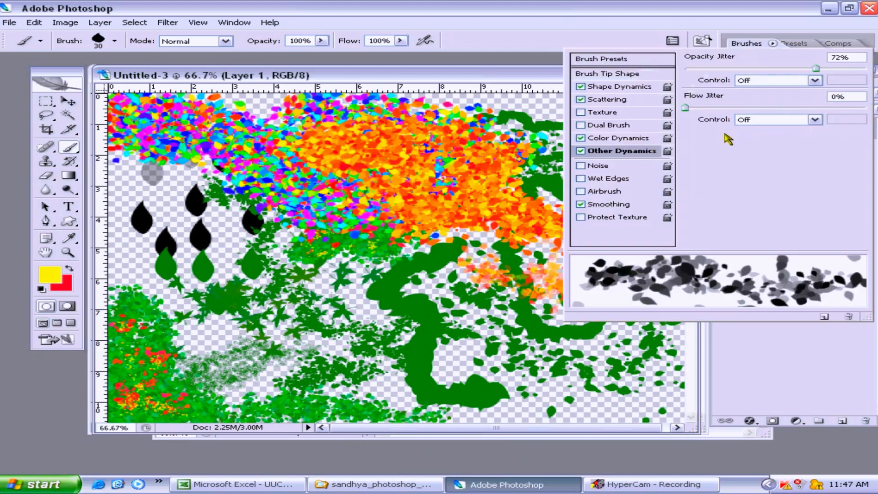
{"action": "left_click_drag", "start_coordinate": [685, 108], "coordinate": [800, 109]}
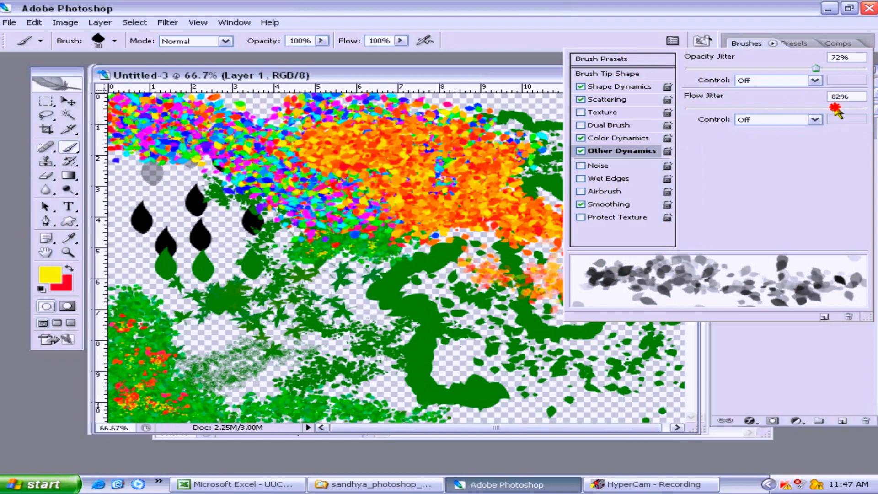
{"action": "left_click", "coordinate": [480, 363]}
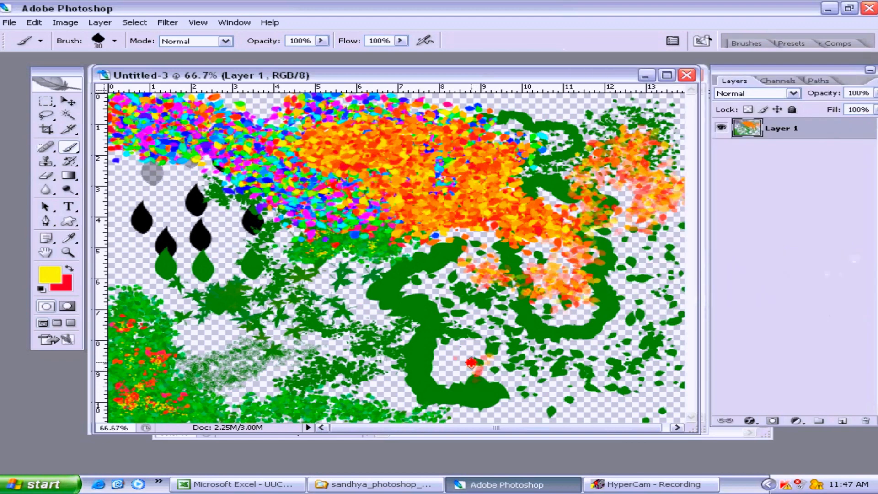
{"action": "mouse_move", "coordinate": [471, 363]}
{"action": "left_mouse_down"}
{"action": "mouse_move", "coordinate": [432, 370]}
{"action": "mouse_move", "coordinate": [482, 363]}
{"action": "mouse_move", "coordinate": [453, 338]}
{"action": "mouse_move", "coordinate": [403, 338]}
{"action": "mouse_move", "coordinate": [434, 347]}
{"action": "mouse_move", "coordinate": [384, 297]}
{"action": "mouse_move", "coordinate": [450, 315]}
{"action": "mouse_move", "coordinate": [320, 293]}
{"action": "mouse_move", "coordinate": [227, 328]}
{"action": "mouse_move", "coordinate": [165, 297]}
{"action": "mouse_move", "coordinate": [126, 323]}
{"action": "mouse_move", "coordinate": [183, 282]}
{"action": "mouse_move", "coordinate": [228, 291]}
{"action": "mouse_move", "coordinate": [151, 256]}
{"action": "mouse_move", "coordinate": [256, 214]}
{"action": "left_mouse_up"}
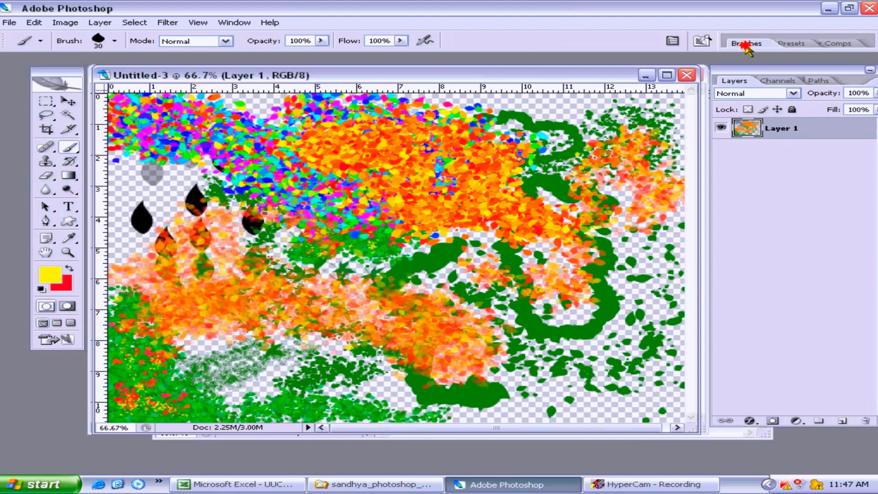
Turn off Other Dynamics for the brush and review its Color Dynamics, Scattering and Shape Dynamics settings.
{"action": "left_click", "coordinate": [746, 43]}
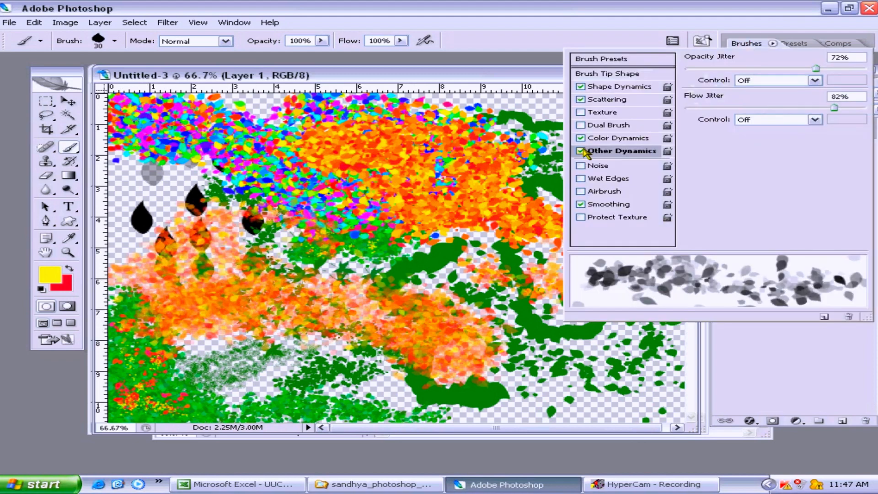
{"action": "left_click", "coordinate": [581, 151]}
{"action": "left_click", "coordinate": [622, 138]}
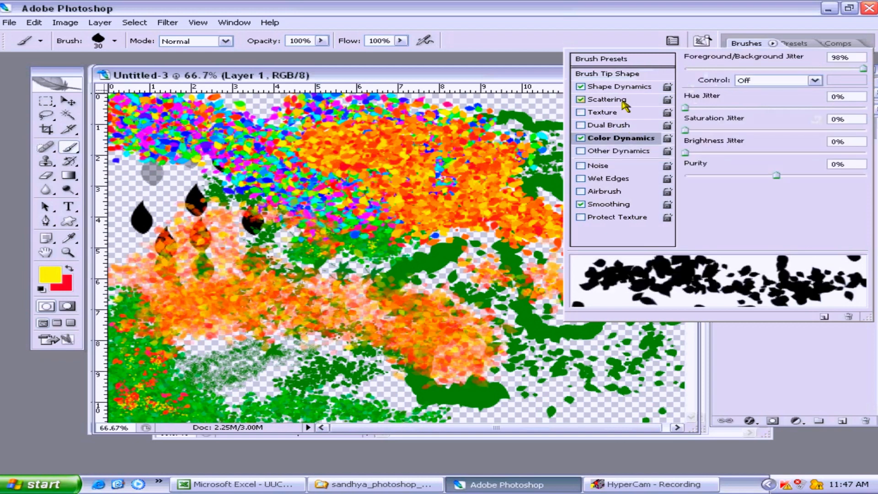
{"action": "left_click", "coordinate": [623, 101]}
{"action": "left_click", "coordinate": [624, 88]}
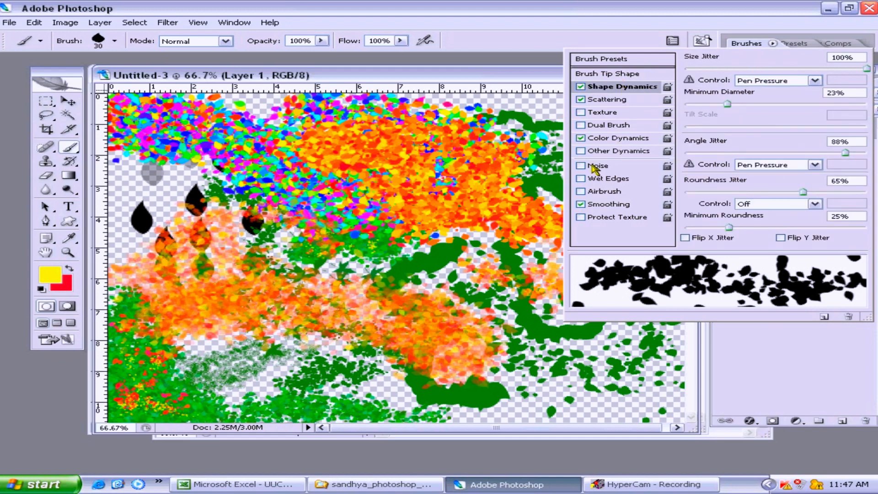
Enable Noise, Wet Edges, Airbrush and Protect Texture for the brush and test them with a stroke over the orange leaves.
{"action": "left_click", "coordinate": [607, 178]}
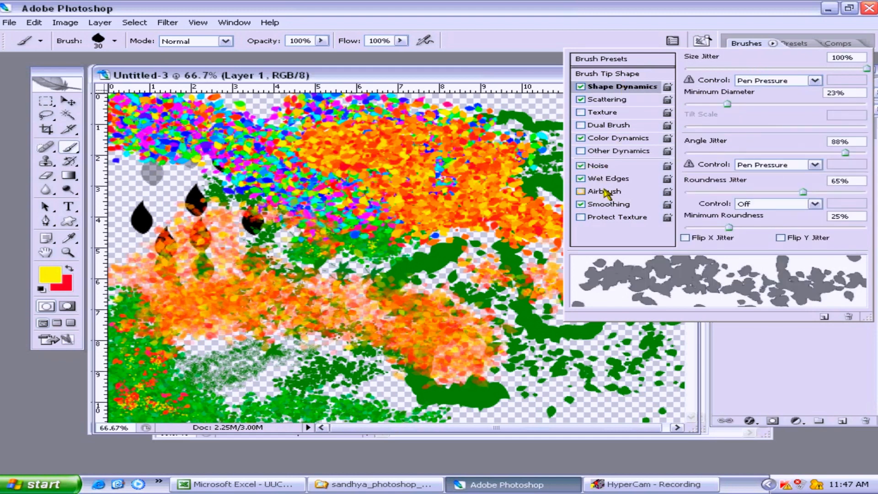
{"action": "left_click", "coordinate": [603, 191]}
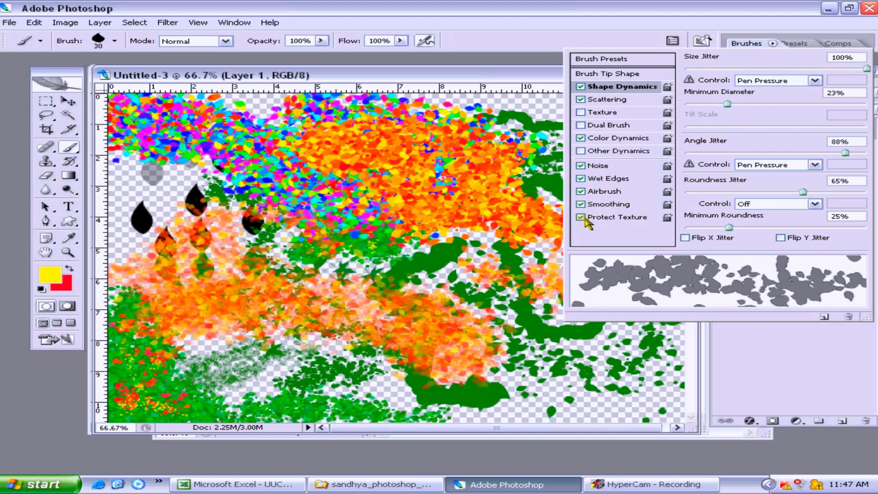
{"action": "mouse_move", "coordinate": [397, 217]}
{"action": "left_mouse_down"}
{"action": "mouse_move", "coordinate": [528, 277]}
{"action": "mouse_move", "coordinate": [564, 257]}
{"action": "left_mouse_up"}
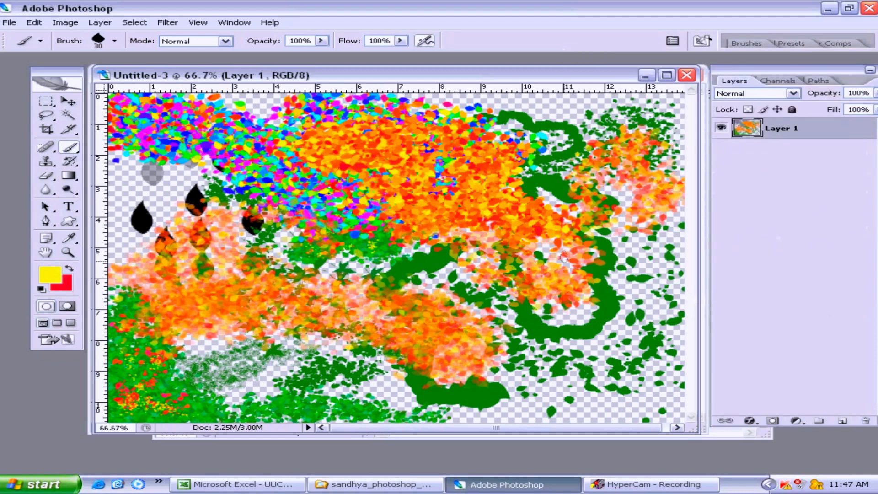
Turn off Noise, Wet Edges, Airbrush and Protect Texture for the brush, keeping Smoothing enabled.
{"action": "left_click", "coordinate": [737, 45]}
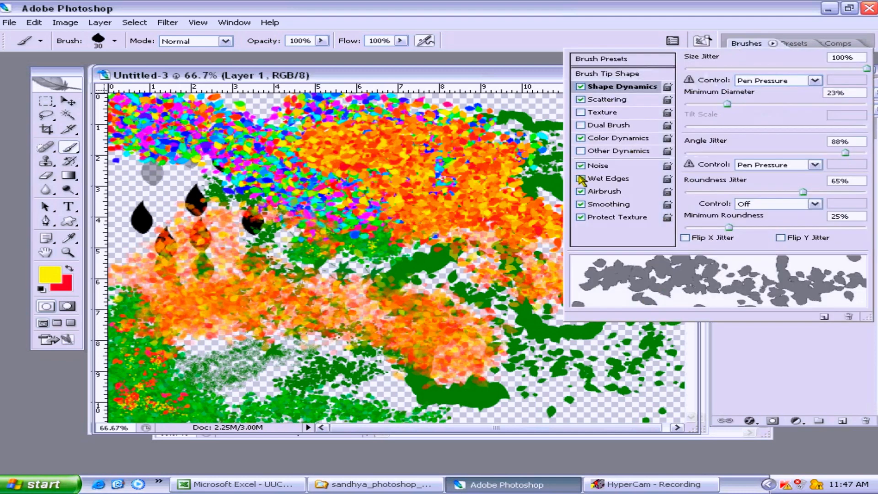
{"action": "left_click", "coordinate": [580, 165]}
{"action": "left_click", "coordinate": [581, 178]}
{"action": "left_click", "coordinate": [581, 191]}
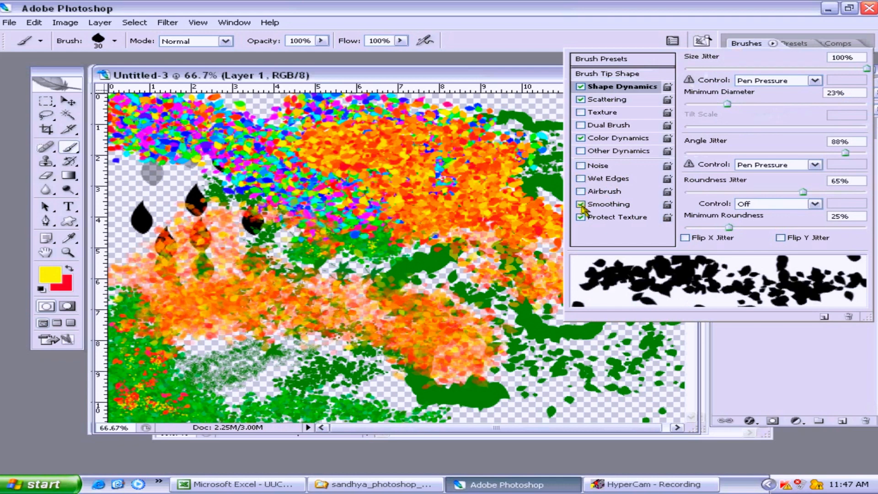
{"action": "left_click", "coordinate": [580, 204]}
{"action": "left_click", "coordinate": [581, 217]}
{"action": "left_click", "coordinate": [581, 204]}
{"action": "left_click", "coordinate": [467, 237]}
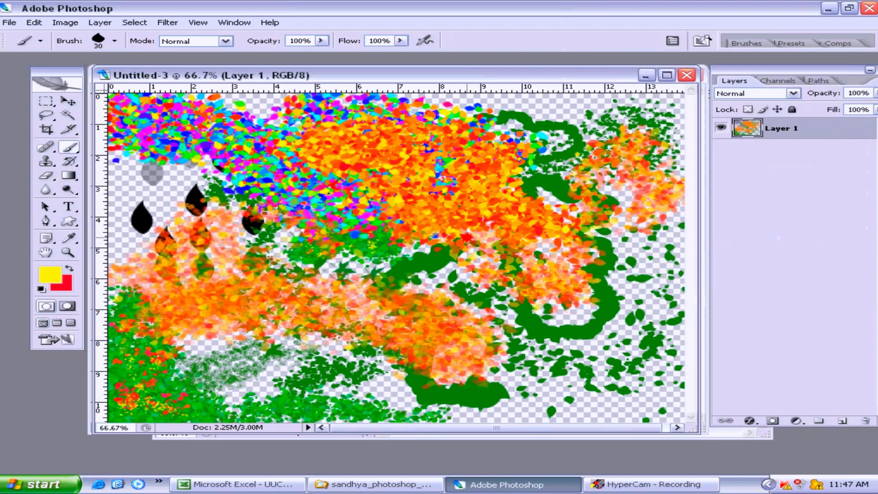
Cut all the artwork from the canvas and create a new transparent 1024 × 768 pixel document.
{"action": "key", "text": "ctrl+a"}
{"action": "key", "text": "ctrl+x"}
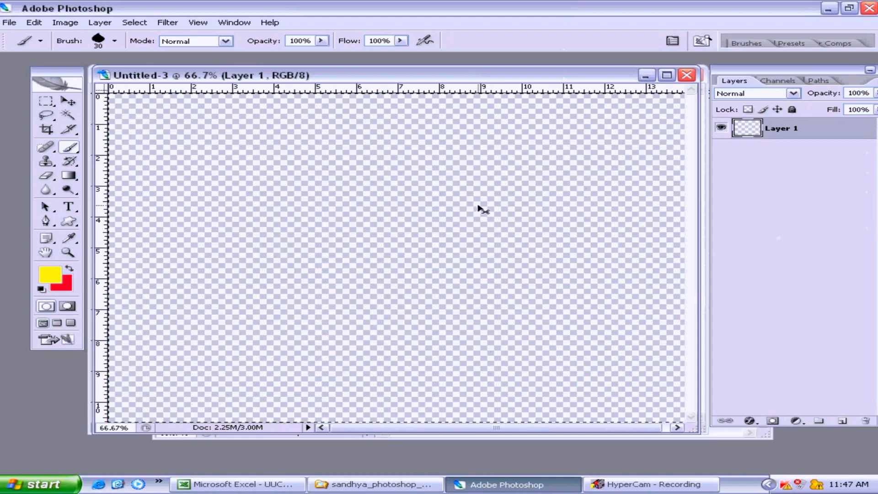
{"action": "key", "text": "ctrl+n"}
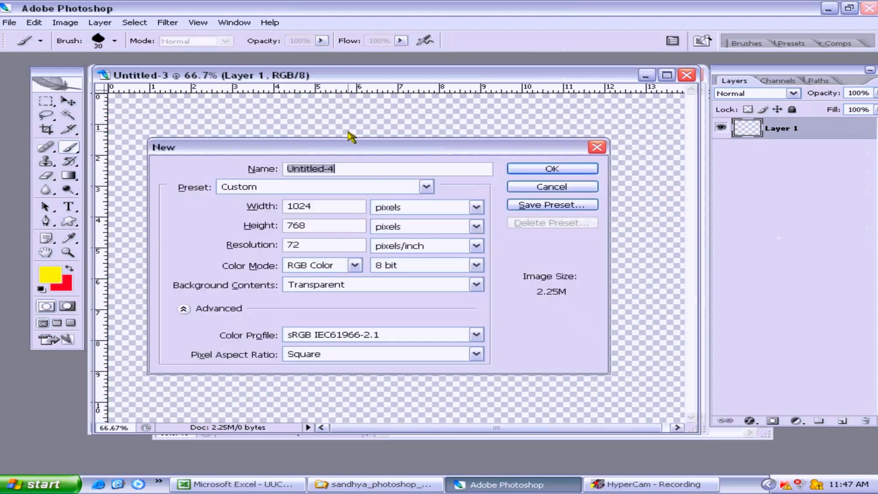
{"action": "key", "text": "Return"}
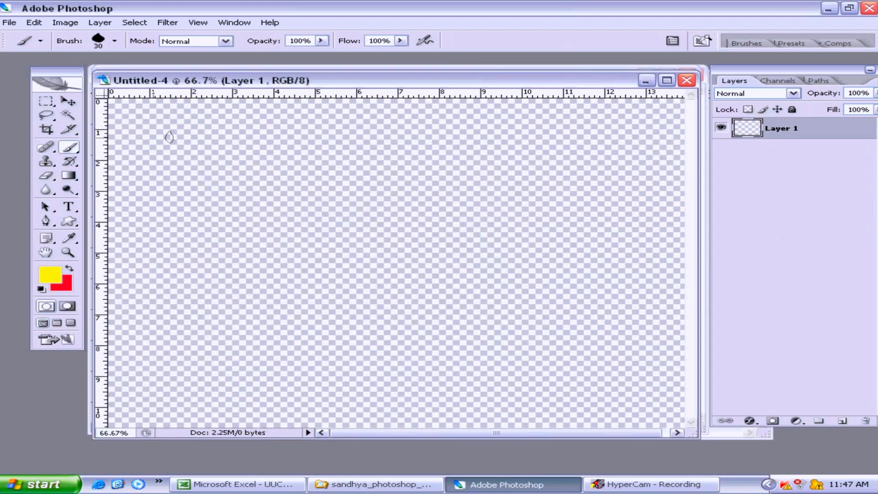
Reset the colours to black and white and add the text "UTKAL" in Nueva Std Bold, 48 pt, to the document's upper-left area.
{"action": "left_click", "coordinate": [69, 208]}
{"action": "key", "text": "d"}
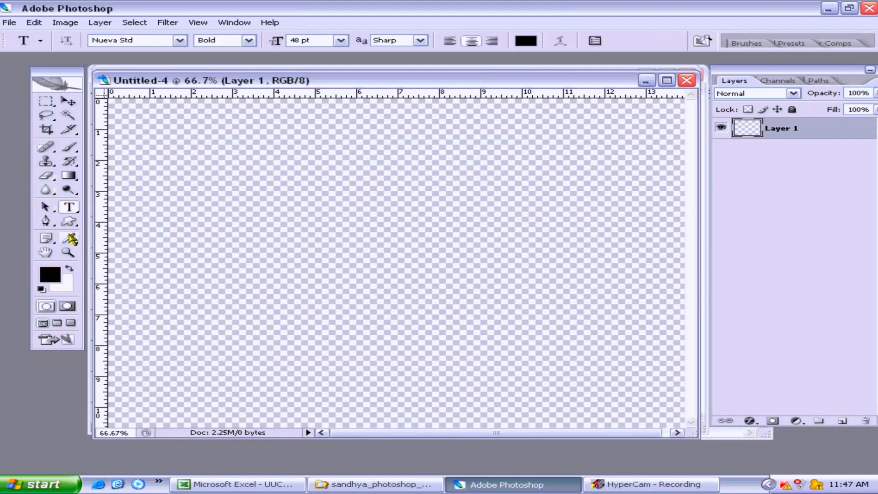
{"action": "left_click", "coordinate": [278, 206]}
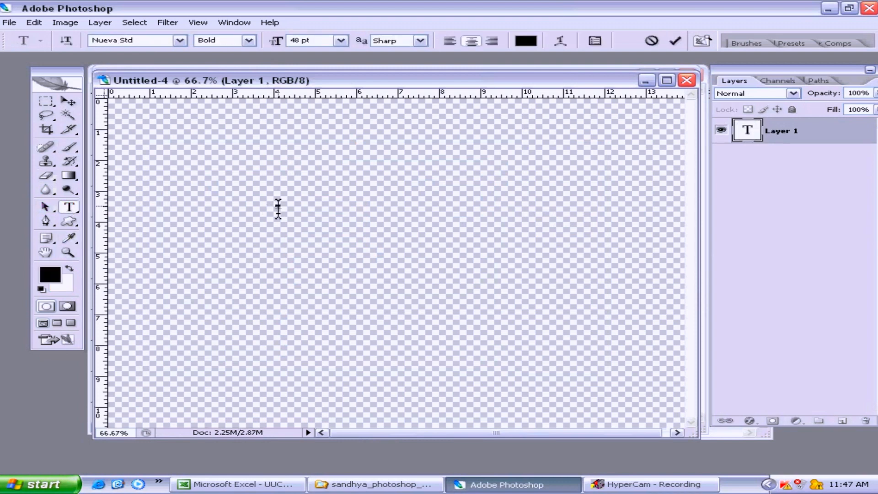
{"action": "type", "text": "UTKAL"}
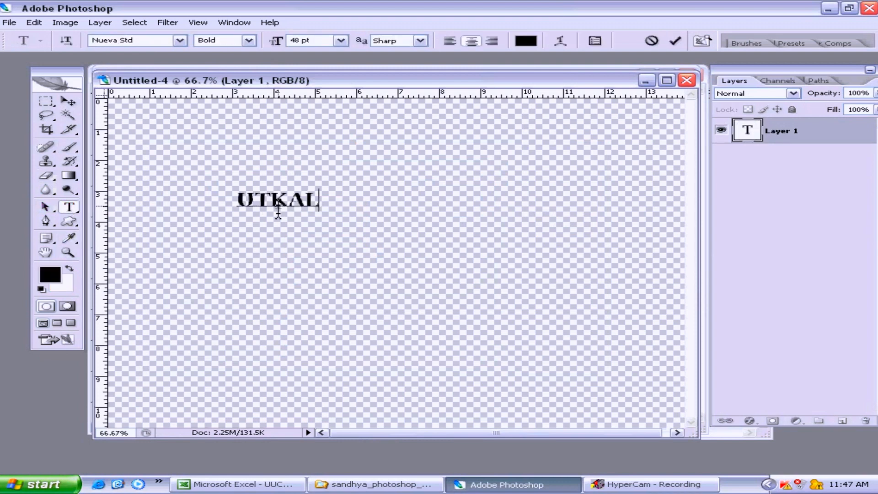
{"action": "key", "text": "ctrl+Return"}
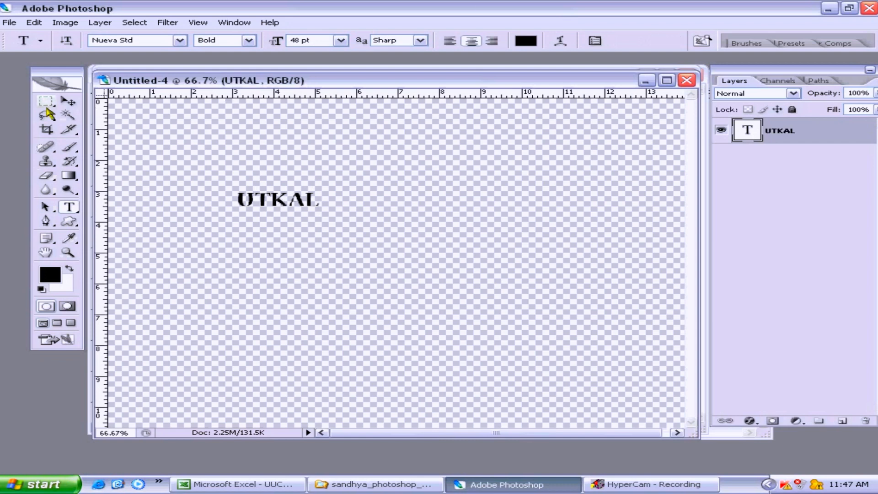
Select the UTKAL text with a rectangular marquee and define it as a brush preset named "Sampled Brush 3".
{"action": "left_click", "coordinate": [46, 102]}
{"action": "left_click_drag", "start_coordinate": [233, 186], "coordinate": [332, 213]}
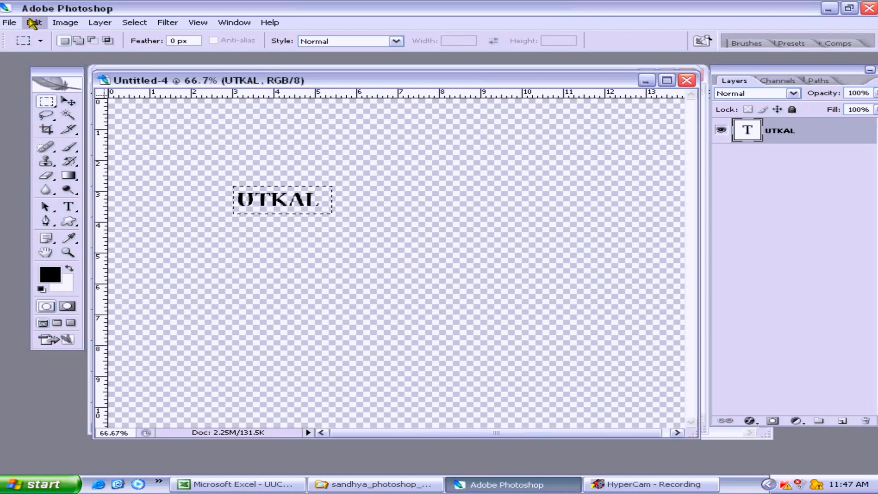
{"action": "left_click", "coordinate": [33, 23]}
{"action": "left_click", "coordinate": [91, 325]}
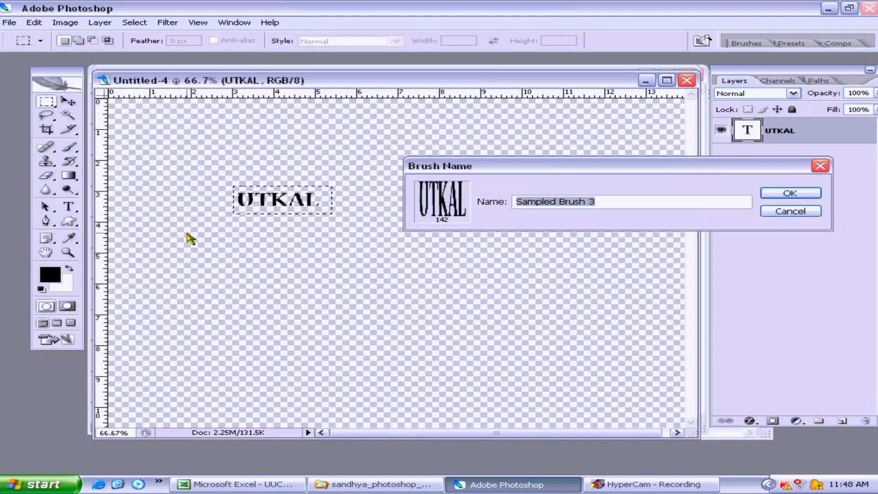
{"action": "key", "text": "Return"}
Create another new transparent document and choose the 142 px UTKAL preset as the Brush tool's tip.
{"action": "key", "text": "ctrl+n"}
{"action": "key", "text": "Return"}
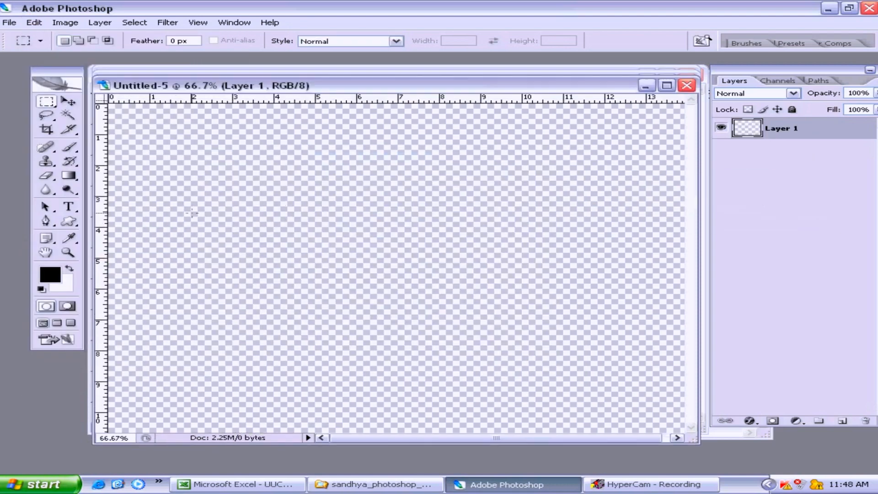
{"action": "key", "text": "b"}
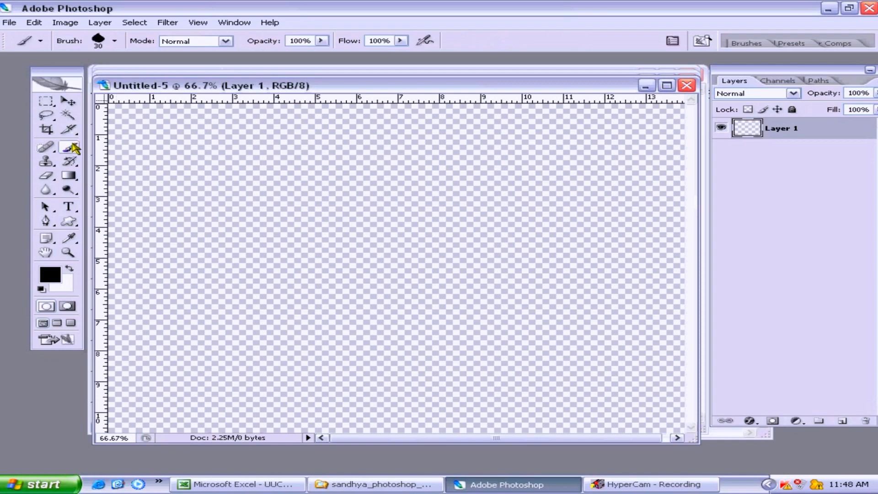
{"action": "right_click", "coordinate": [220, 147]}
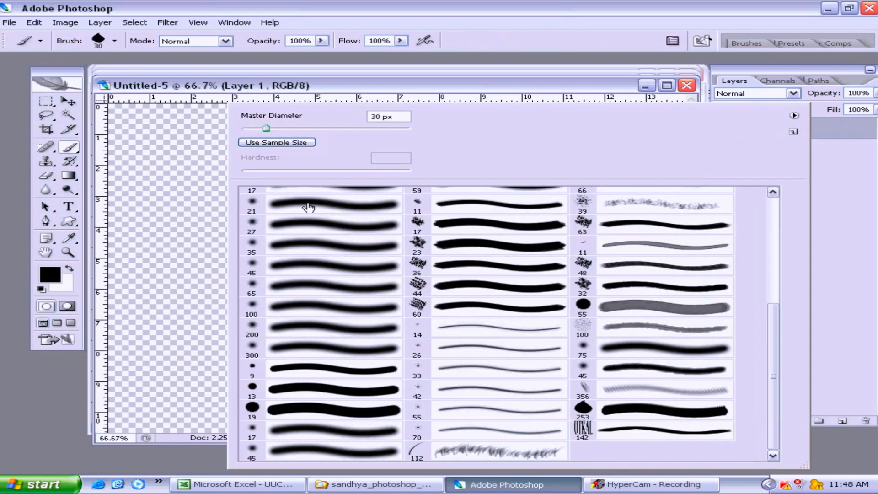
{"action": "left_click", "coordinate": [589, 429]}
{"action": "left_click", "coordinate": [531, 86]}
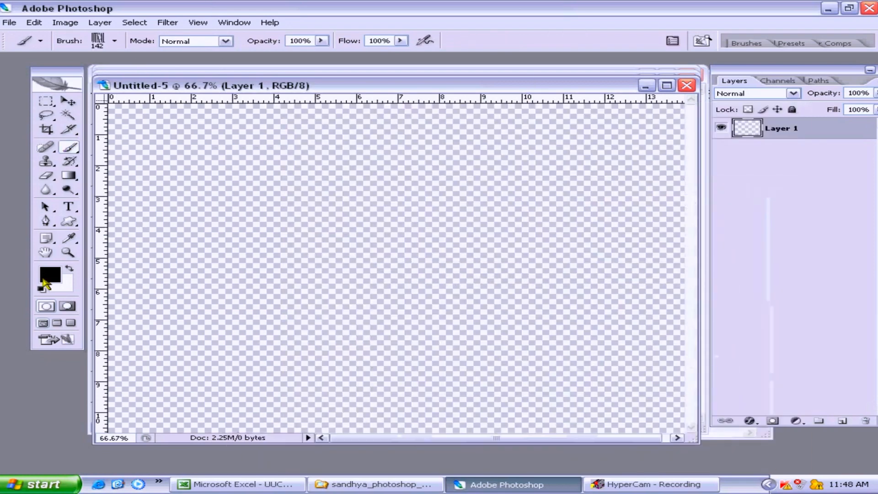
Set the foreground colour to magenta (ff009c) and the background colour to red (ff0000).
{"action": "left_click", "coordinate": [48, 271]}
{"action": "left_click", "coordinate": [669, 211]}
{"action": "left_click_drag", "start_coordinate": [604, 208], "coordinate": [653, 194]}
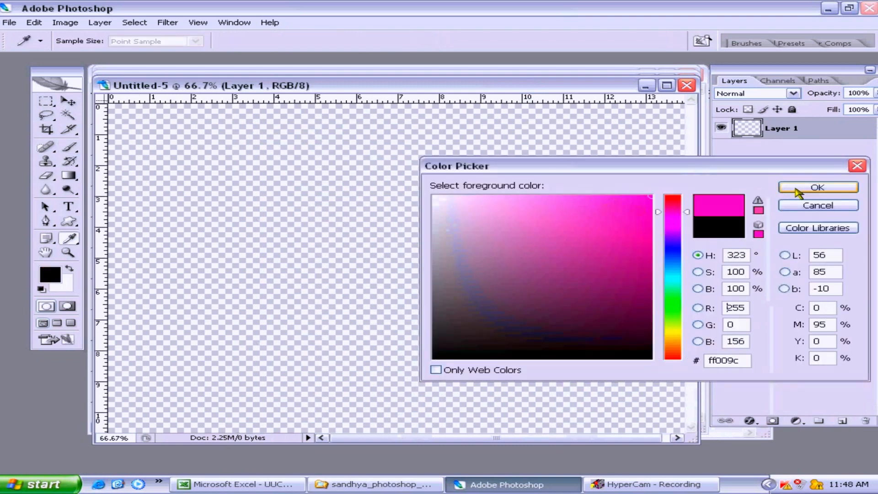
{"action": "left_click", "coordinate": [826, 183]}
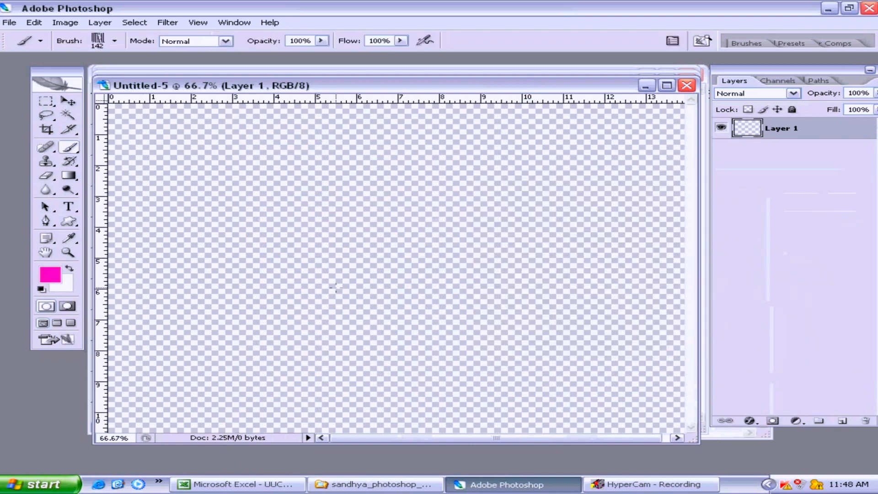
{"action": "left_click", "coordinate": [64, 288]}
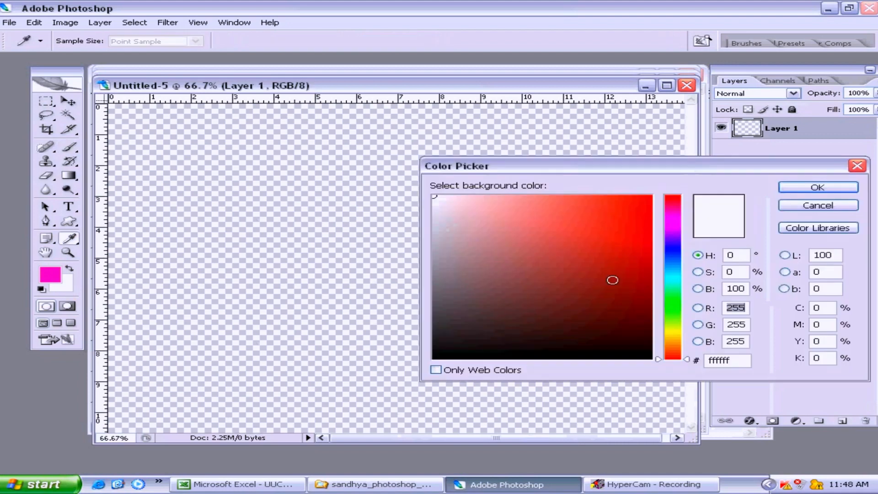
{"action": "left_click", "coordinate": [651, 195]}
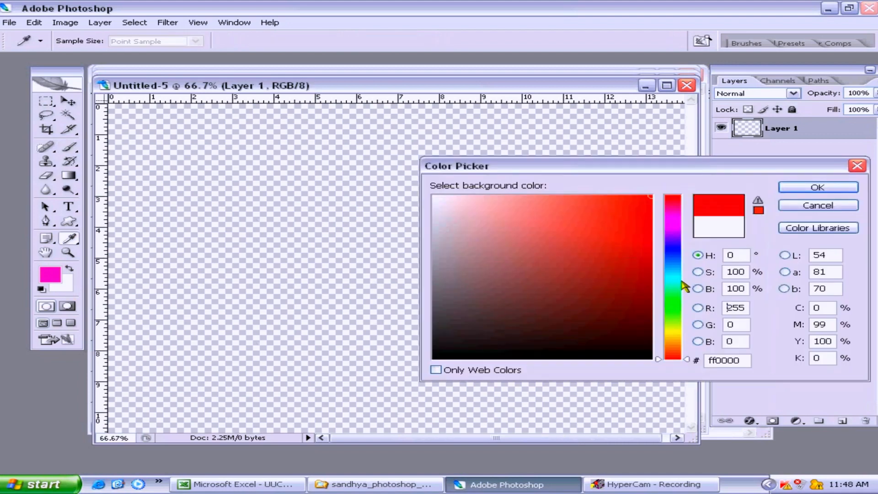
{"action": "left_click", "coordinate": [818, 188]}
Change the foreground colour to bright green (49ed00).
{"action": "left_click", "coordinate": [54, 274]}
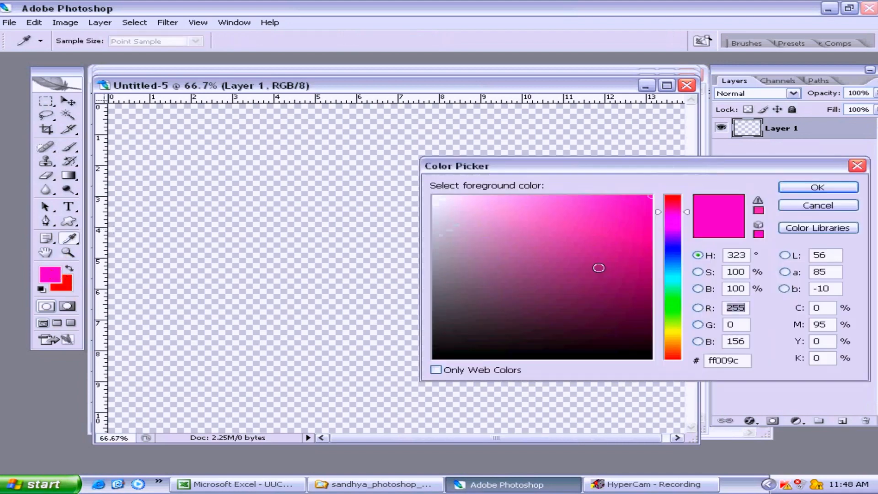
{"action": "left_click", "coordinate": [670, 329]}
{"action": "left_click", "coordinate": [629, 262]}
{"action": "left_click", "coordinate": [651, 206]}
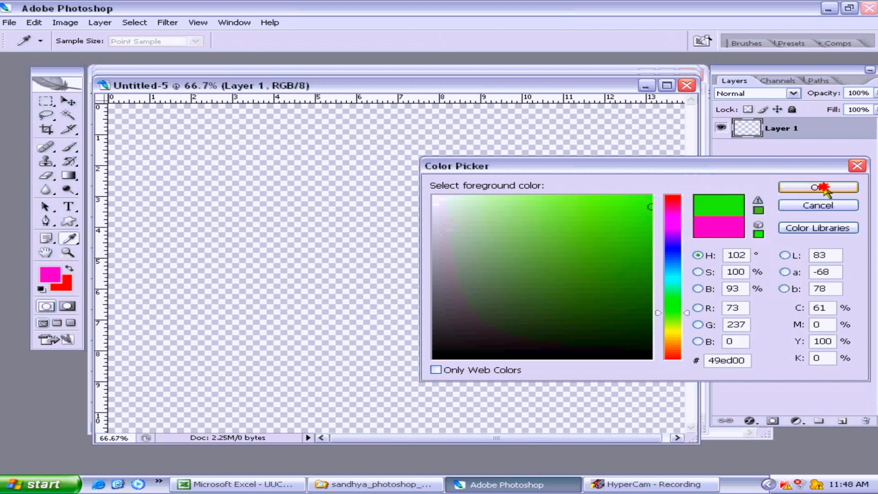
{"action": "left_click", "coordinate": [818, 188]}
Stamp UTKAL three times in green, swap the colours, stamp it three times in red and paint a short red stroke.
{"action": "left_click", "coordinate": [147, 136]}
{"action": "left_click", "coordinate": [219, 164]}
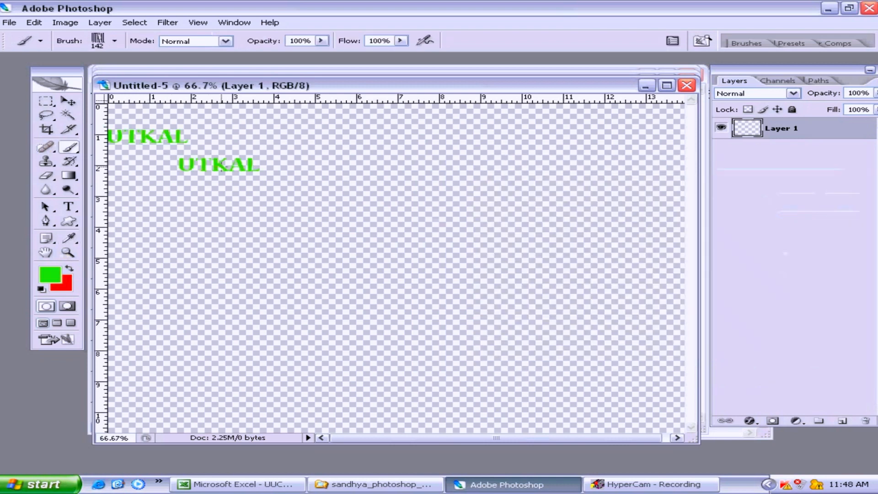
{"action": "left_click", "coordinate": [234, 209]}
{"action": "key", "text": "x"}
{"action": "left_click", "coordinate": [249, 209]}
{"action": "left_click", "coordinate": [318, 191]}
{"action": "left_click", "coordinate": [340, 223]}
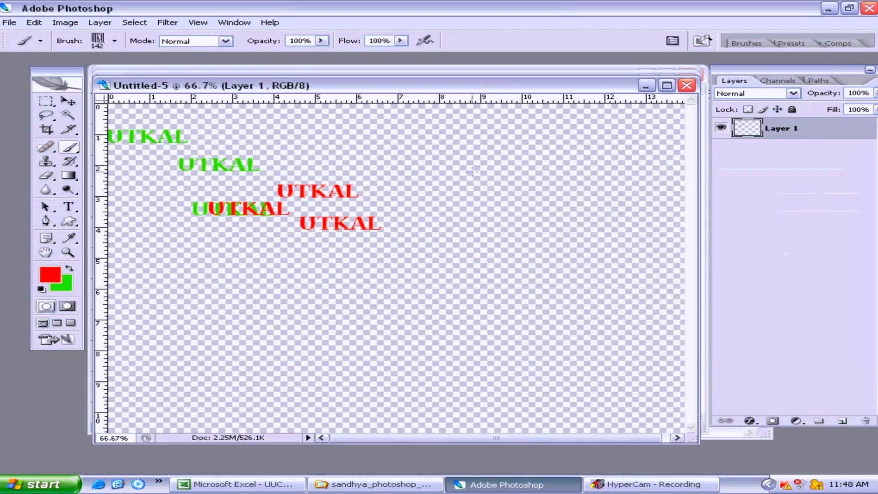
{"action": "left_click_drag", "start_coordinate": [480, 187], "coordinate": [485, 208]}
Enable Shape Dynamics with 72% size jitter and 21% angle jitter, and paint a test stroke below the stamped text.
{"action": "left_click", "coordinate": [749, 44]}
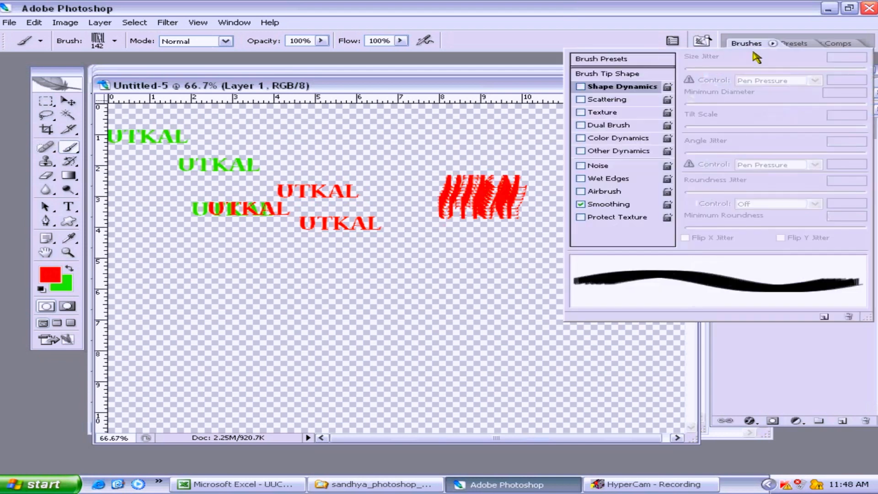
{"action": "left_click", "coordinate": [602, 86]}
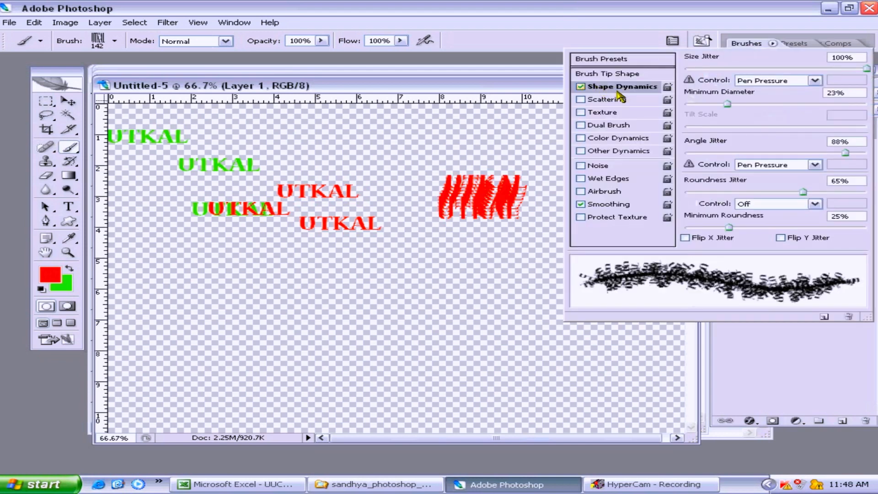
{"action": "left_click_drag", "start_coordinate": [866, 68], "coordinate": [815, 68]}
{"action": "mouse_move", "coordinate": [846, 152]}
{"action": "left_mouse_down"}
{"action": "mouse_move", "coordinate": [689, 153]}
{"action": "mouse_move", "coordinate": [729, 156]}
{"action": "left_mouse_up"}
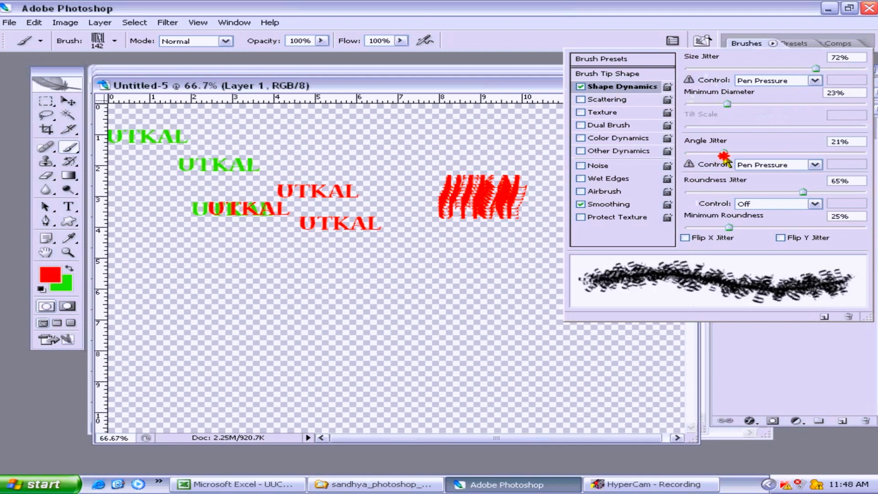
{"action": "left_click_drag", "start_coordinate": [194, 263], "coordinate": [369, 266]}
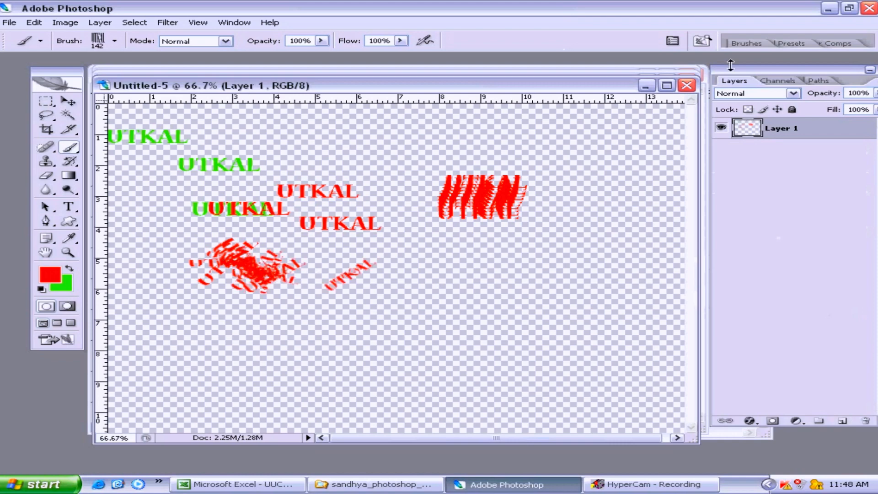
Enable Scattering with 730% scatter on both axes and a count of 1, and paint UTKAL marks across the canvas.
{"action": "left_click", "coordinate": [746, 43]}
{"action": "left_click", "coordinate": [604, 100]}
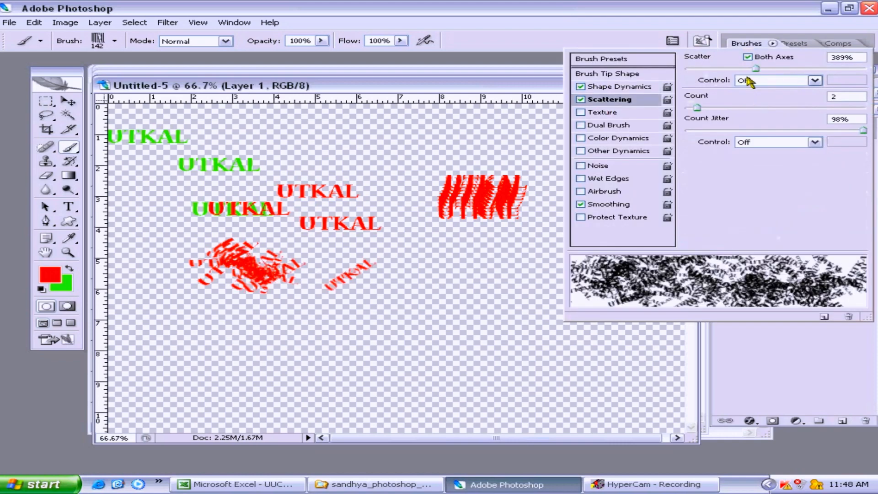
{"action": "left_click_drag", "start_coordinate": [755, 70], "coordinate": [818, 69]}
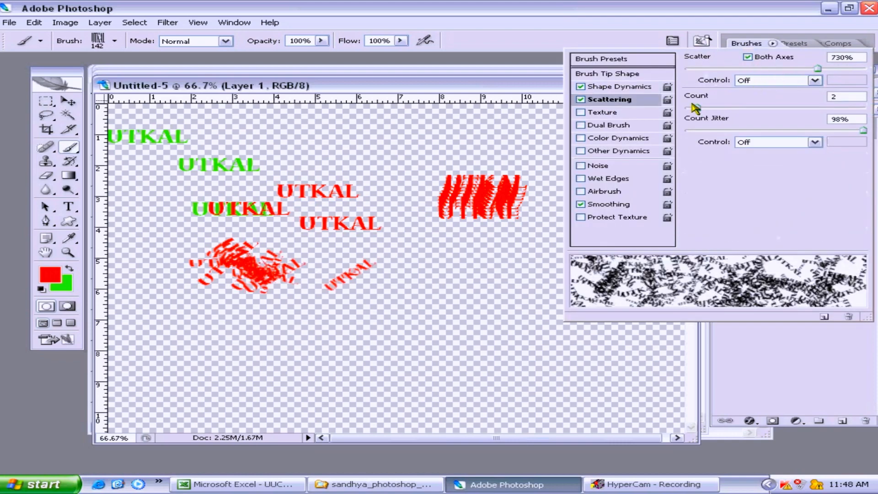
{"action": "left_click_drag", "start_coordinate": [695, 107], "coordinate": [685, 107]}
{"action": "mouse_move", "coordinate": [423, 330]}
{"action": "left_mouse_down"}
{"action": "mouse_move", "coordinate": [443, 324]}
{"action": "mouse_move", "coordinate": [475, 286]}
{"action": "mouse_move", "coordinate": [320, 284]}
{"action": "mouse_move", "coordinate": [238, 270]}
{"action": "mouse_move", "coordinate": [183, 169]}
{"action": "mouse_move", "coordinate": [329, 192]}
{"action": "mouse_move", "coordinate": [453, 233]}
{"action": "left_mouse_up"}
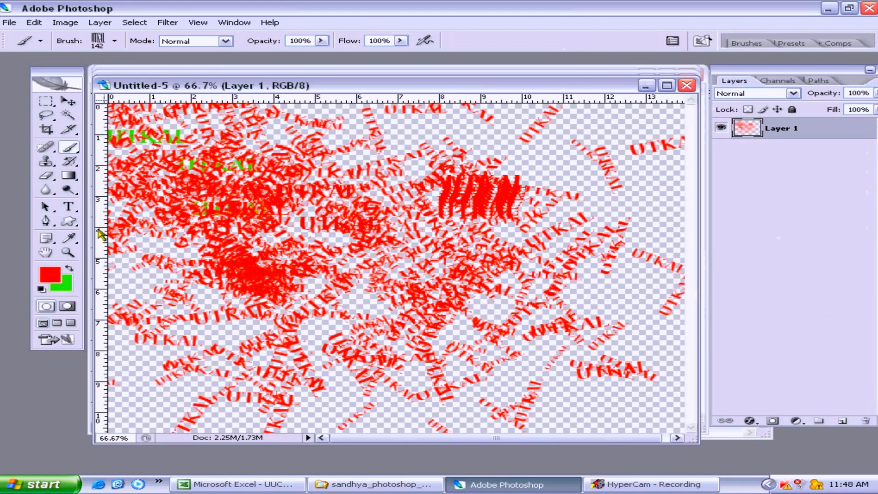
Enable Color Dynamics with 100% hue jitter and paint multicoloured UTKAL marks over the canvas.
{"action": "left_click", "coordinate": [748, 43]}
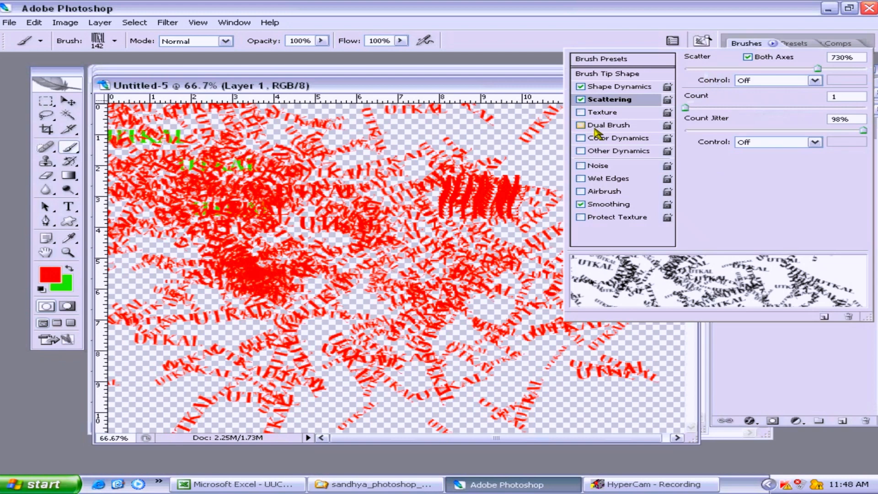
{"action": "left_click", "coordinate": [597, 137]}
{"action": "left_click_drag", "start_coordinate": [684, 108], "coordinate": [865, 108]}
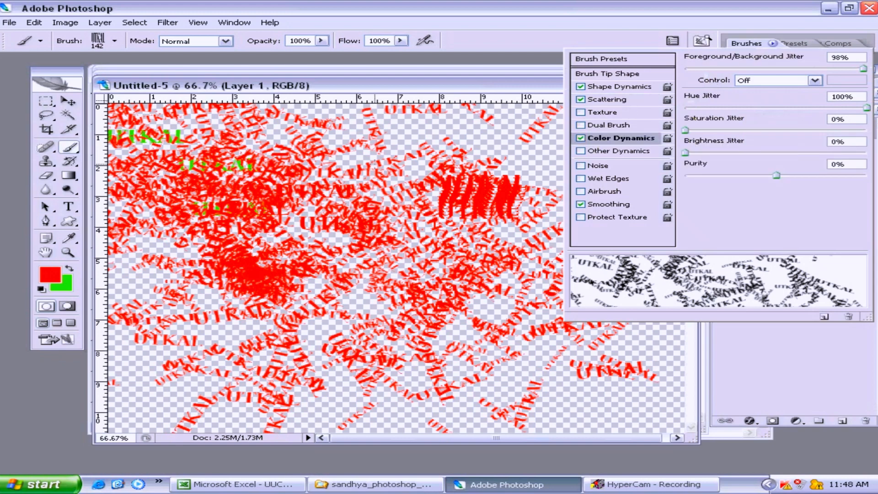
{"action": "mouse_move", "coordinate": [375, 192]}
{"action": "left_mouse_down"}
{"action": "mouse_move", "coordinate": [332, 180]}
{"action": "mouse_move", "coordinate": [435, 256]}
{"action": "mouse_move", "coordinate": [320, 274]}
{"action": "mouse_move", "coordinate": [457, 284]}
{"action": "mouse_move", "coordinate": [541, 450]}
{"action": "mouse_move", "coordinate": [485, 347]}
{"action": "mouse_move", "coordinate": [503, 366]}
{"action": "mouse_move", "coordinate": [365, 388]}
{"action": "mouse_move", "coordinate": [639, 165]}
{"action": "mouse_move", "coordinate": [416, 127]}
{"action": "left_mouse_up"}
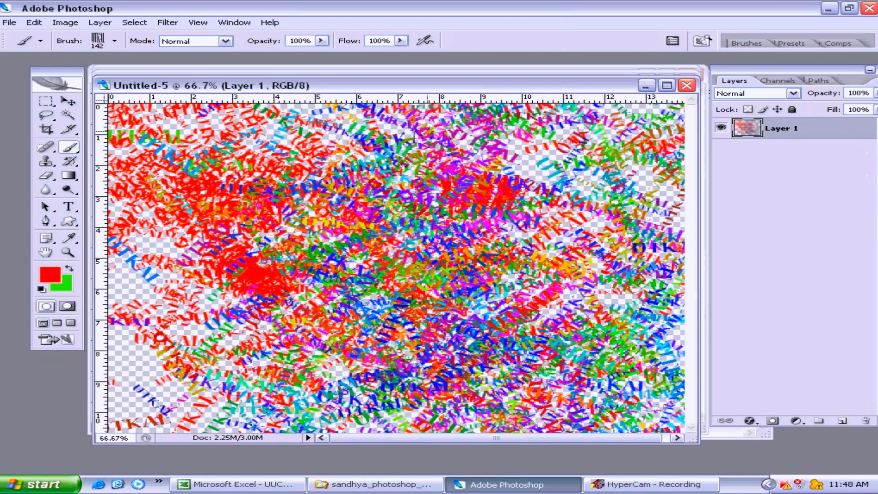
Clear the painted marks from the canvas and paint a sparse scatter of multicoloured UTKAL text.
{"action": "key", "text": "ctrl+x"}
{"action": "mouse_move", "coordinate": [348, 212]}
{"action": "left_mouse_down"}
{"action": "mouse_move", "coordinate": [549, 193]}
{"action": "mouse_move", "coordinate": [410, 226]}
{"action": "mouse_move", "coordinate": [205, 188]}
{"action": "mouse_move", "coordinate": [168, 347]}
{"action": "mouse_move", "coordinate": [300, 382]}
{"action": "mouse_move", "coordinate": [532, 336]}
{"action": "left_mouse_up"}
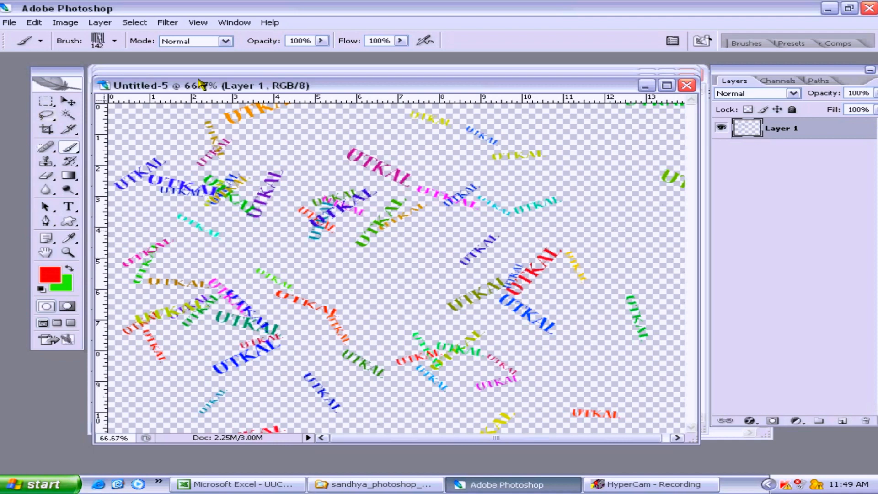
Move the document window aside, create a new transparent document and reset the Brush tool's colours to black and white.
{"action": "key", "text": "v"}
{"action": "left_click_drag", "start_coordinate": [196, 85], "coordinate": [232, 97]}
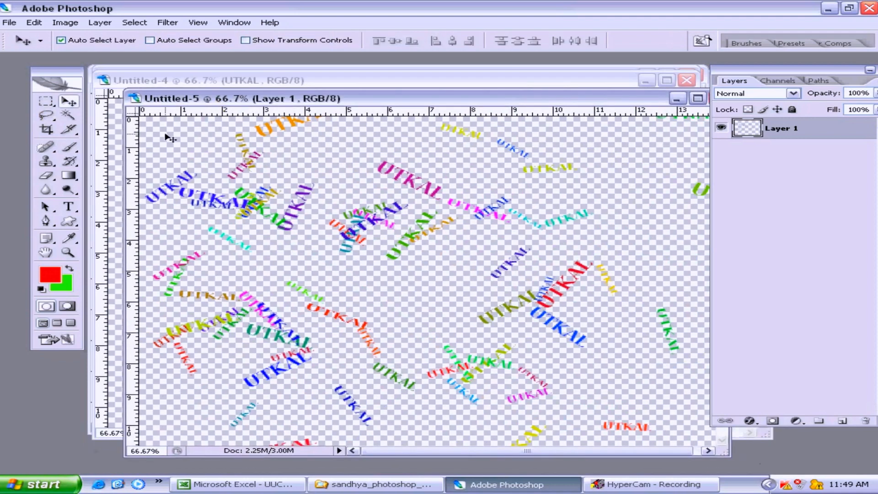
{"action": "key", "text": "ctrl+n"}
{"action": "key", "text": "Return"}
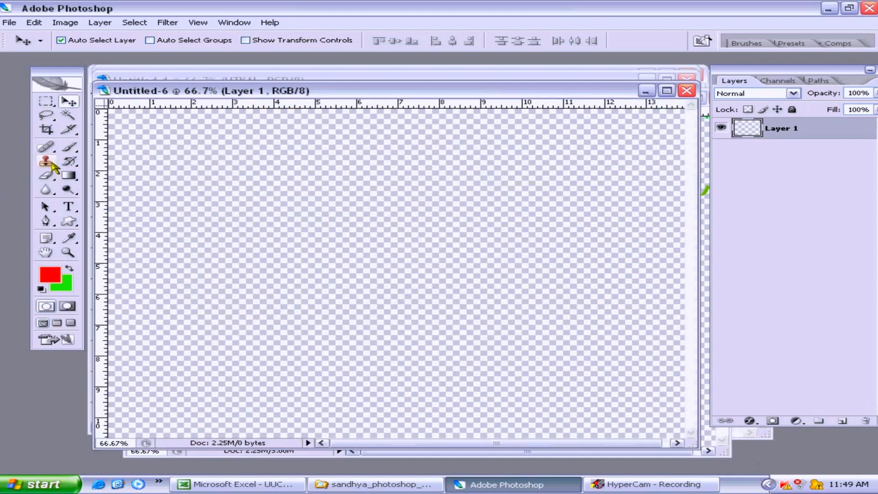
{"action": "left_click", "coordinate": [70, 147]}
{"action": "key", "text": "d"}
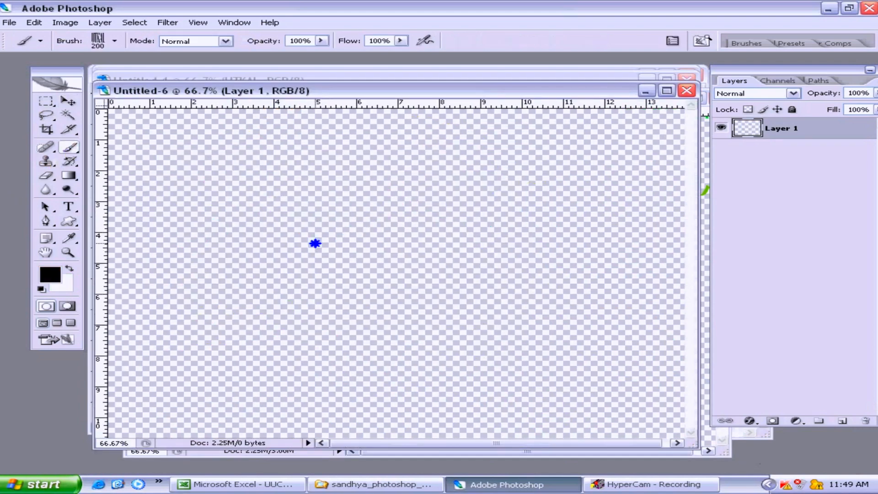
Choose the hard round 19 px preset as the brush tip.
{"action": "right_click", "coordinate": [315, 243]}
{"action": "left_click", "coordinate": [418, 249]}
{"action": "scroll", "coordinate": [435, 240], "scroll_direction": "up", "scroll_amount": 3}
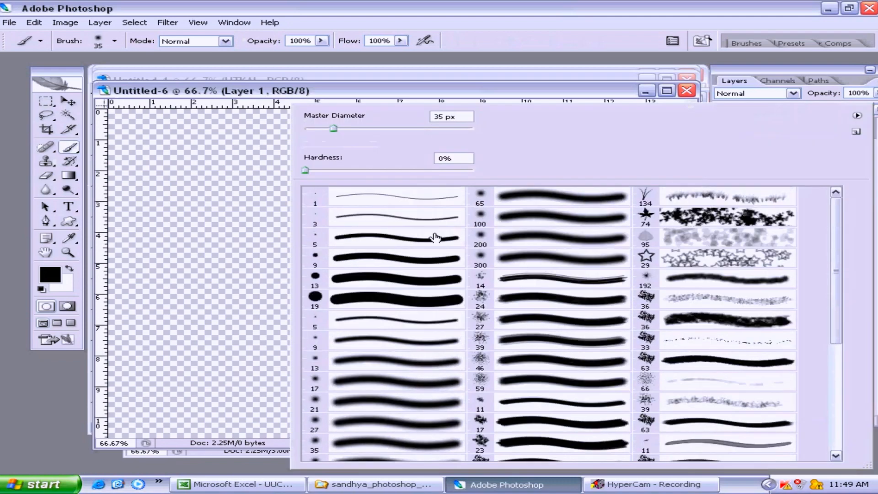
{"action": "left_click", "coordinate": [355, 297]}
{"action": "left_click", "coordinate": [272, 94]}
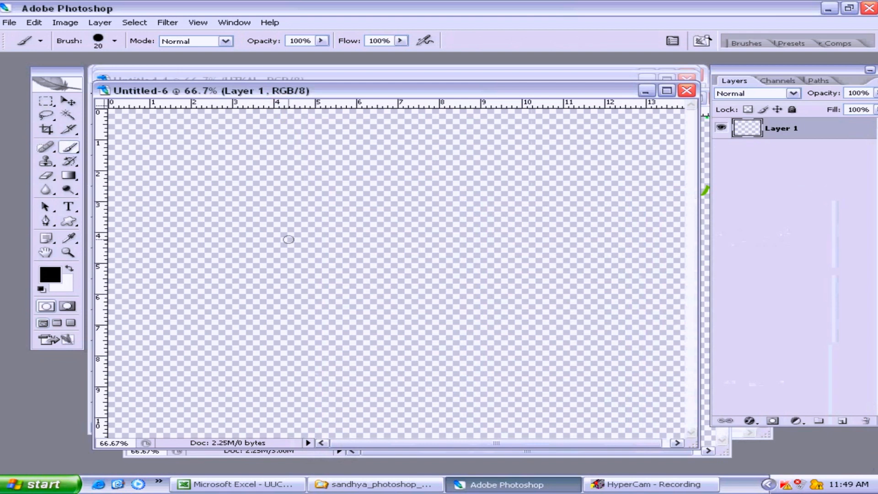
Paint two 60 px black dots side by side, plus 20 px dots above and below the gap between them.
{"action": "left_click", "coordinate": [275, 230]}
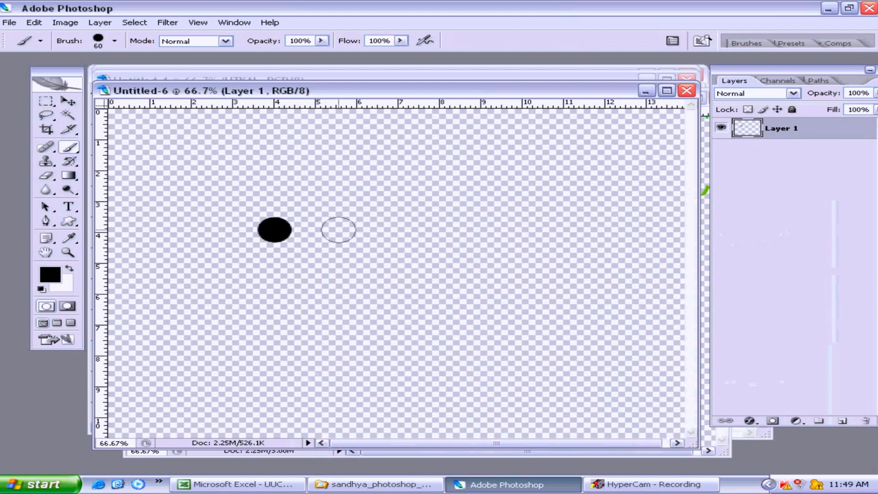
{"action": "left_click", "coordinate": [338, 229]}
{"action": "key", "text": "bracketleft"}
{"action": "key", "text": "bracketleft"}
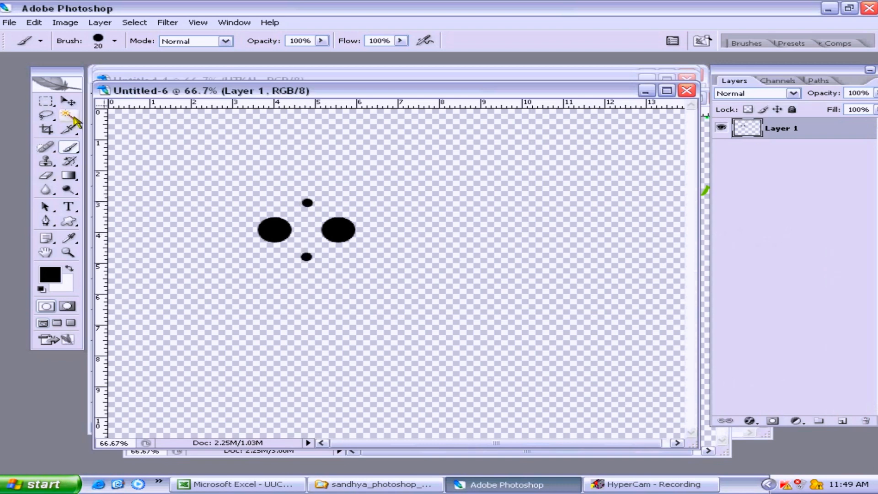
Select the four dots with a rectangular marquee and define them as a brush preset.
{"action": "left_click", "coordinate": [46, 100]}
{"action": "left_click_drag", "start_coordinate": [338, 251], "coordinate": [369, 274]}
{"action": "left_click", "coordinate": [36, 22]}
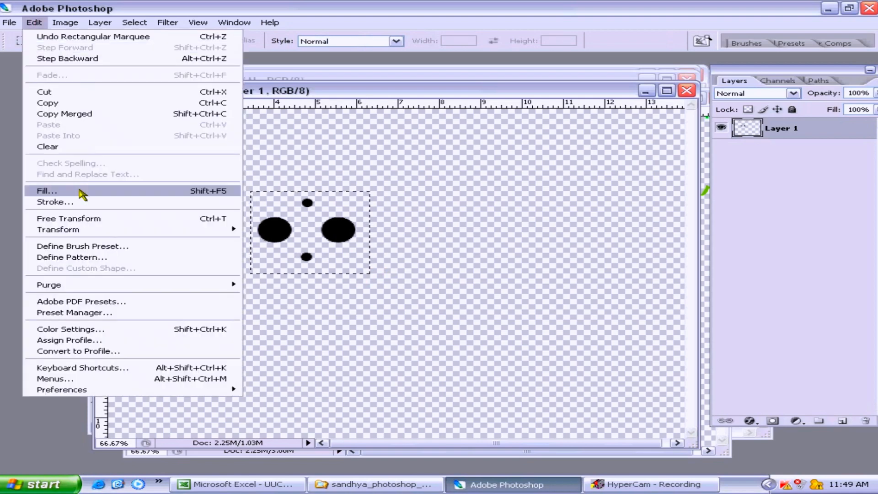
{"action": "left_click", "coordinate": [78, 242]}
{"action": "key", "text": "Return"}
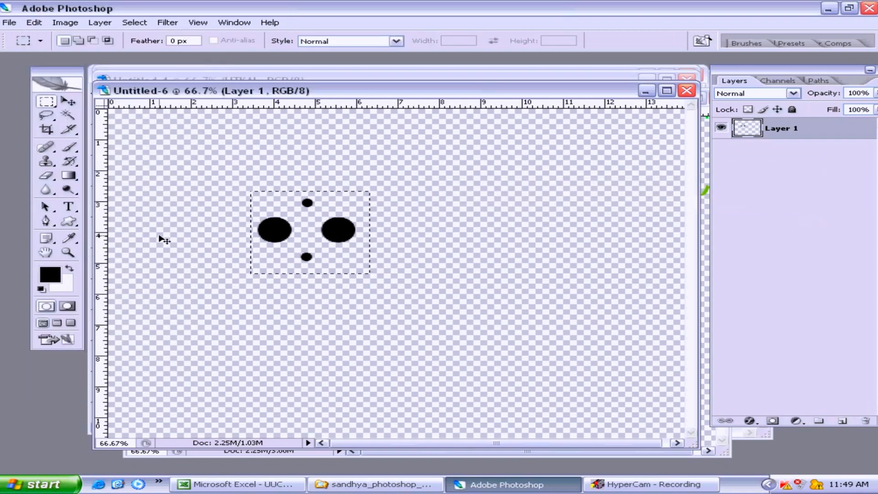
Create a new 1024 × 768 px transparent document and choose the 175 px four-dot preset as the Brush tool's tip.
{"action": "key", "text": "ctrl+n"}
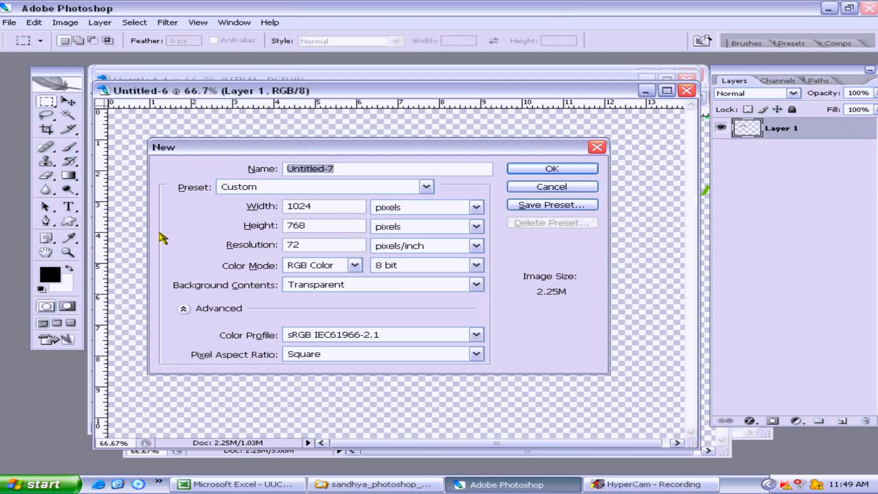
{"action": "key", "text": "Return"}
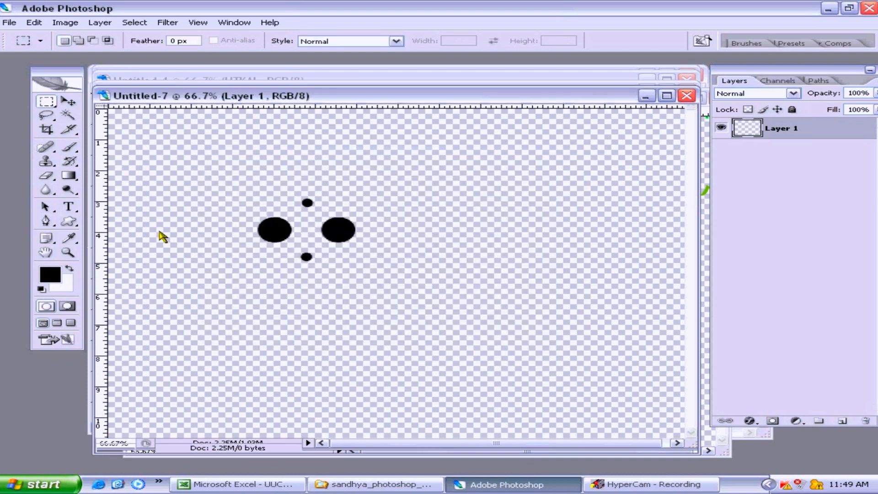
{"action": "key", "text": "b"}
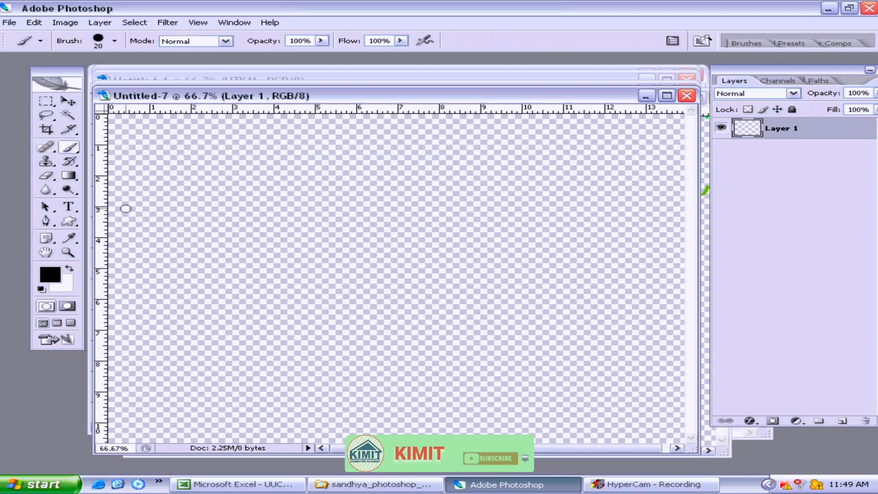
{"action": "key", "text": "F5"}
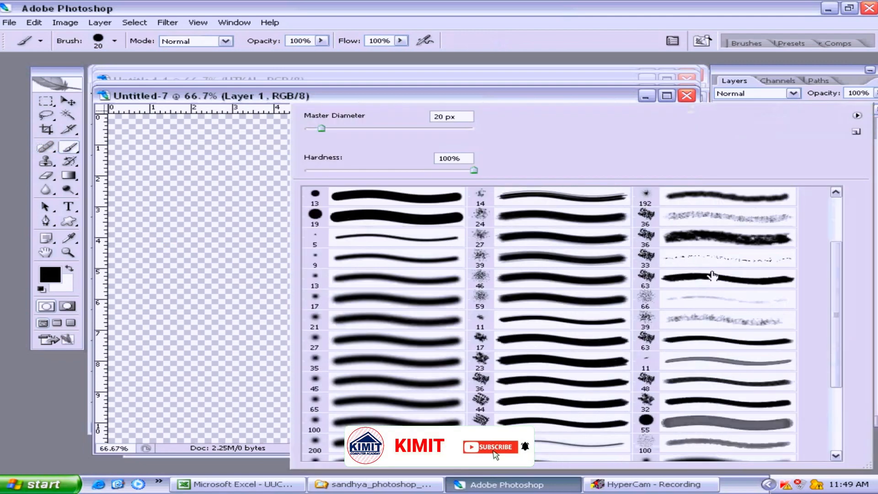
{"action": "scroll", "coordinate": [712, 278], "scroll_direction": "down", "scroll_amount": 6}
{"action": "left_click", "coordinate": [675, 452]}
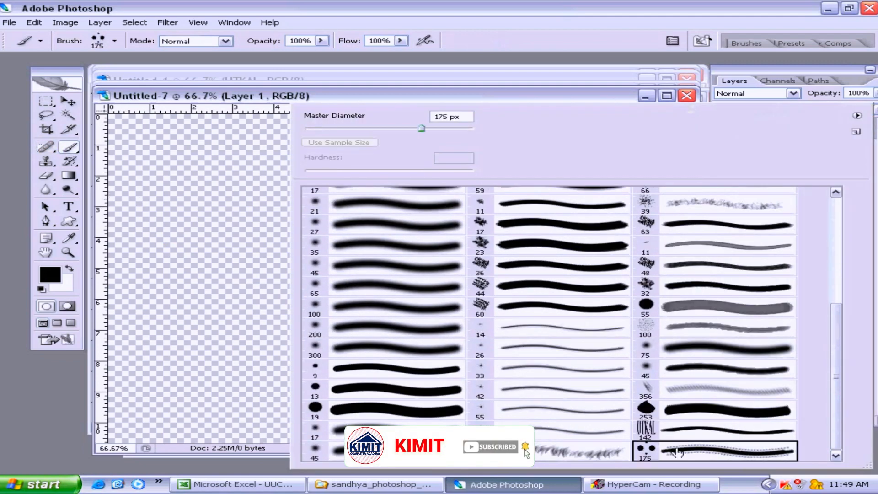
{"action": "left_click", "coordinate": [274, 98]}
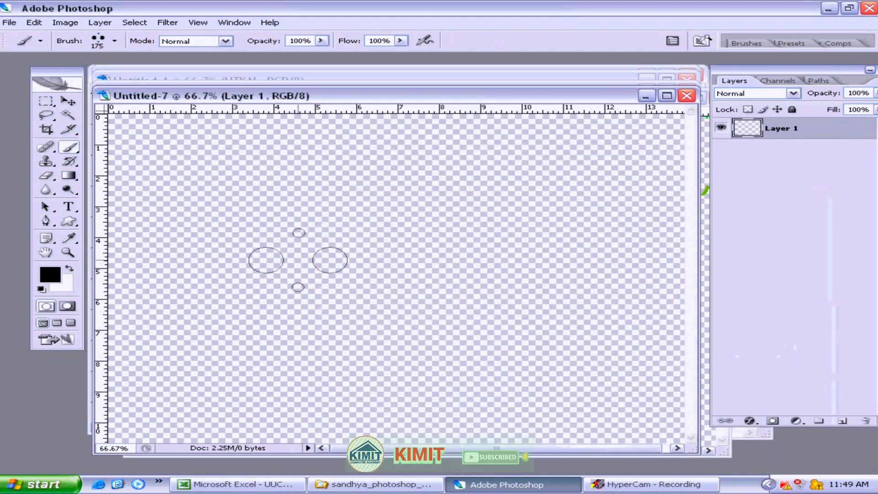
Reduce the four-dot brush size to 80 px.
{"action": "key", "text": "bracketleft"}
{"action": "key", "text": "bracketleft"}
{"action": "key", "text": "bracketleft"}
{"action": "key", "text": "bracketleft"}
{"action": "key", "text": "bracketleft"}
Set the foreground colour to red and the background colour to green (00f70c).
{"action": "left_click", "coordinate": [41, 281]}
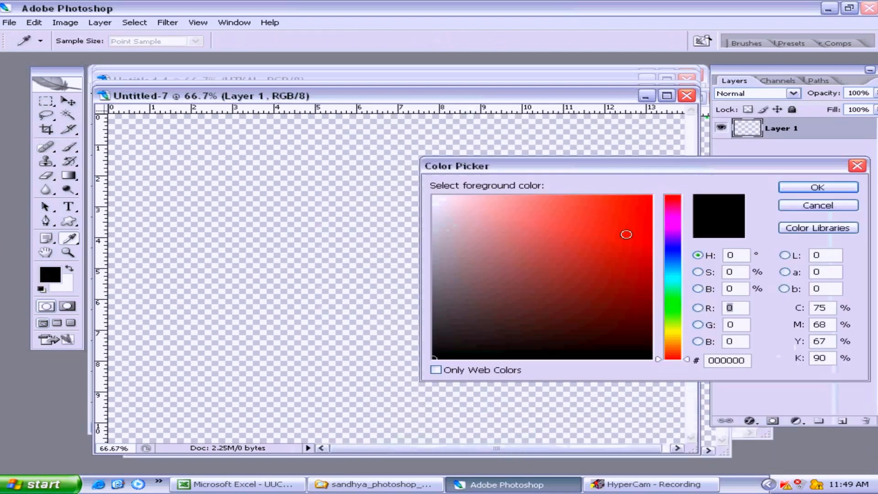
{"action": "left_click", "coordinate": [650, 196]}
{"action": "left_click", "coordinate": [829, 188]}
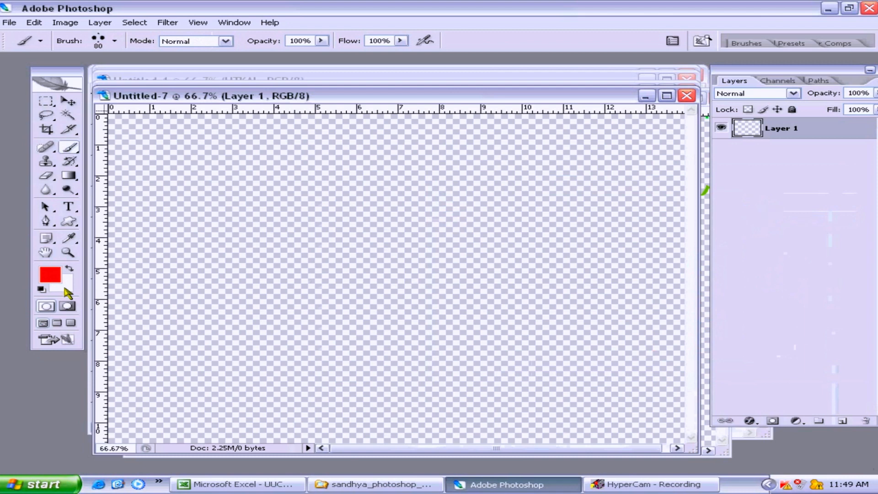
{"action": "left_click", "coordinate": [65, 287]}
{"action": "left_click", "coordinate": [672, 302]}
{"action": "left_click", "coordinate": [650, 200]}
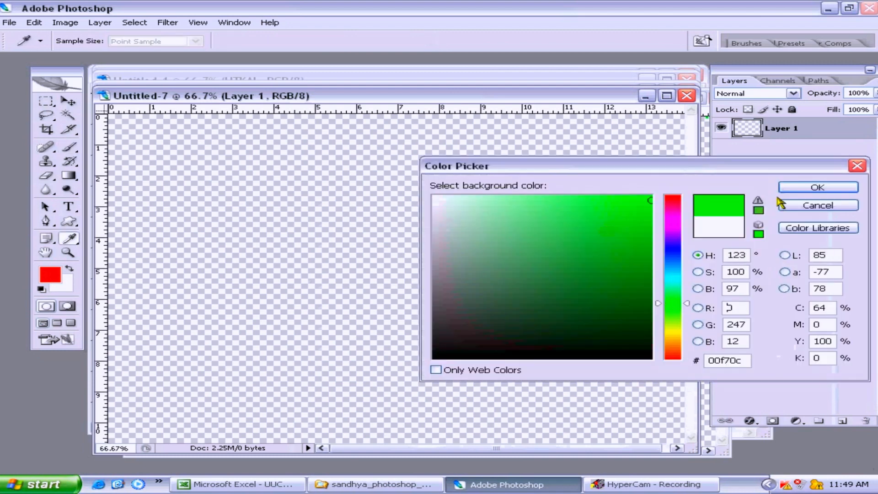
{"action": "left_click", "coordinate": [817, 187]}
Stamp the four-dot pattern in red at three places in the upper middle of the canvas.
{"action": "left_click", "coordinate": [308, 188]}
{"action": "left_click", "coordinate": [385, 191]}
{"action": "left_click", "coordinate": [415, 230]}
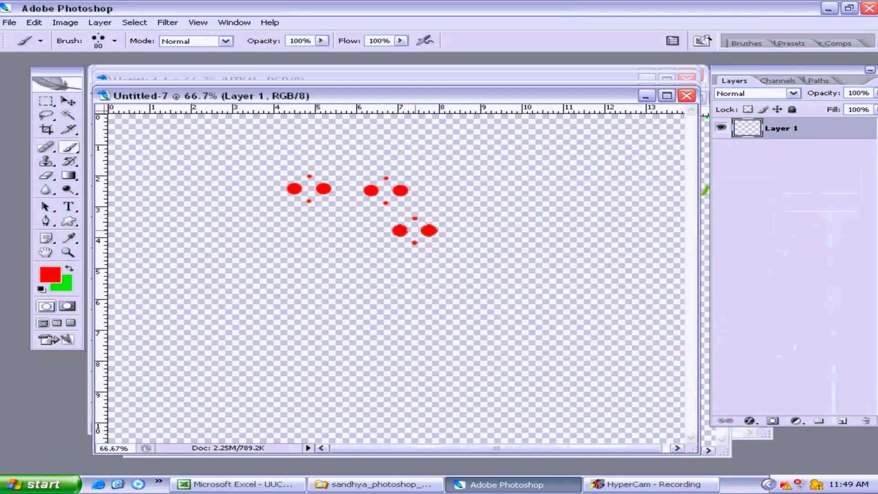
Enable Shape Dynamics for the four-dot brush with 26% angle jitter and 51% size jitter.
{"action": "left_click", "coordinate": [745, 44]}
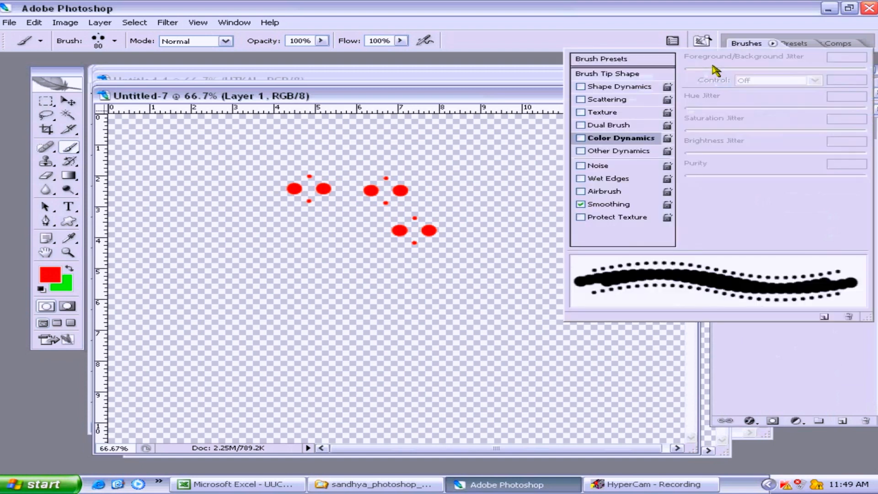
{"action": "left_click", "coordinate": [620, 86]}
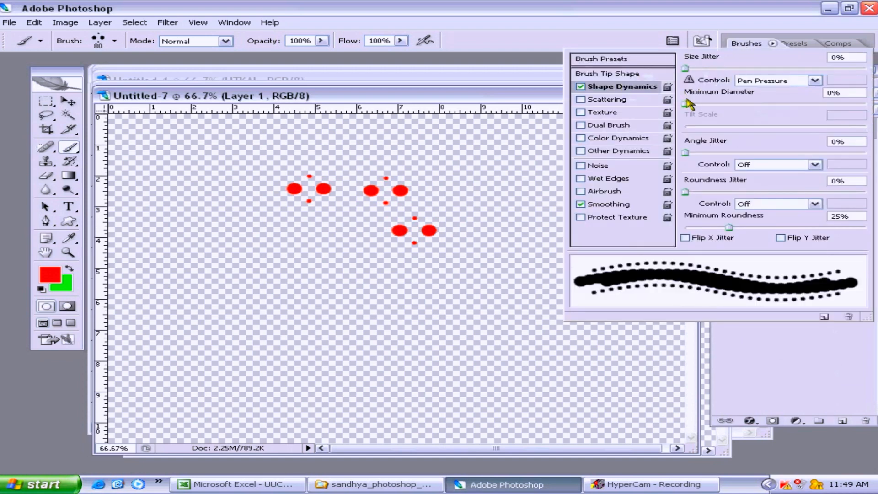
{"action": "mouse_move", "coordinate": [686, 153]}
{"action": "left_mouse_down"}
{"action": "mouse_move", "coordinate": [742, 155]}
{"action": "mouse_move", "coordinate": [733, 156]}
{"action": "left_mouse_up"}
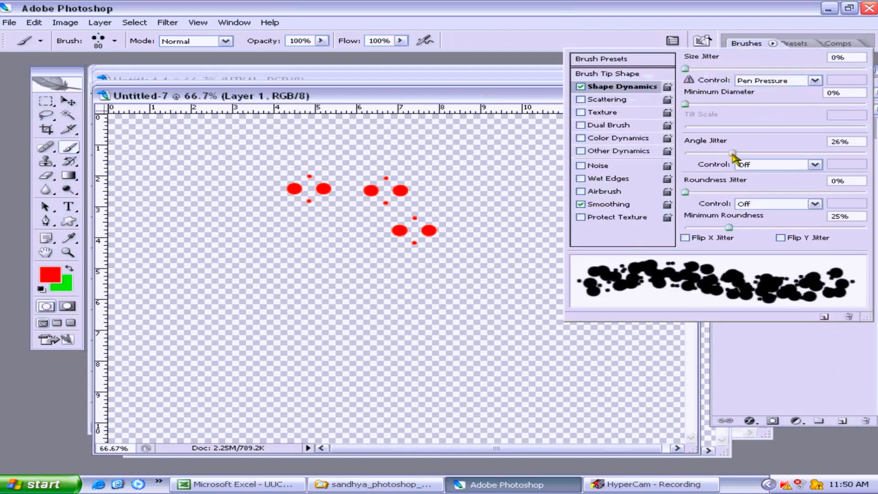
{"action": "left_click_drag", "start_coordinate": [687, 69], "coordinate": [778, 71]}
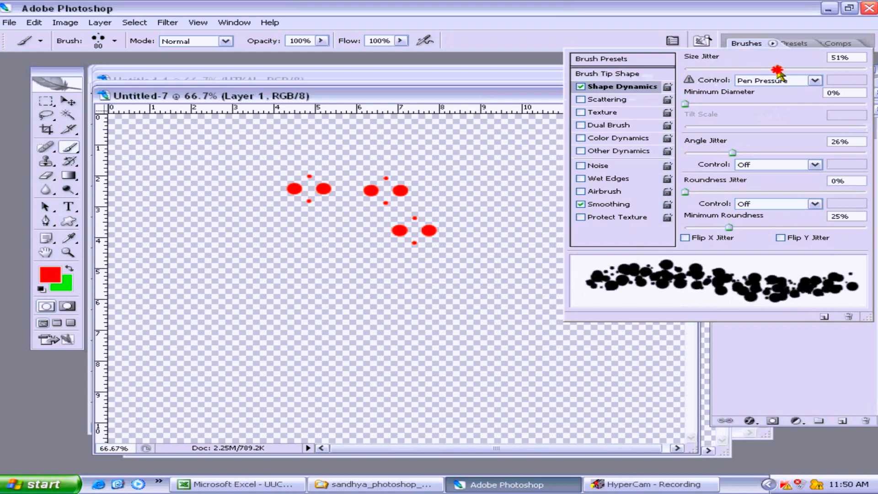
Enable Scattering for the four-dot brush and paint a stroke of scattered red dots across the middle of the canvas.
{"action": "left_click", "coordinate": [613, 99]}
{"action": "mouse_move", "coordinate": [277, 264]}
{"action": "left_mouse_down"}
{"action": "mouse_move", "coordinate": [272, 268]}
{"action": "mouse_move", "coordinate": [436, 288]}
{"action": "mouse_move", "coordinate": [574, 205]}
{"action": "left_mouse_up"}
Enable Color Dynamics for the four-dot brush and paint scattered multicoloured dots over the whole canvas.
{"action": "left_click", "coordinate": [746, 43]}
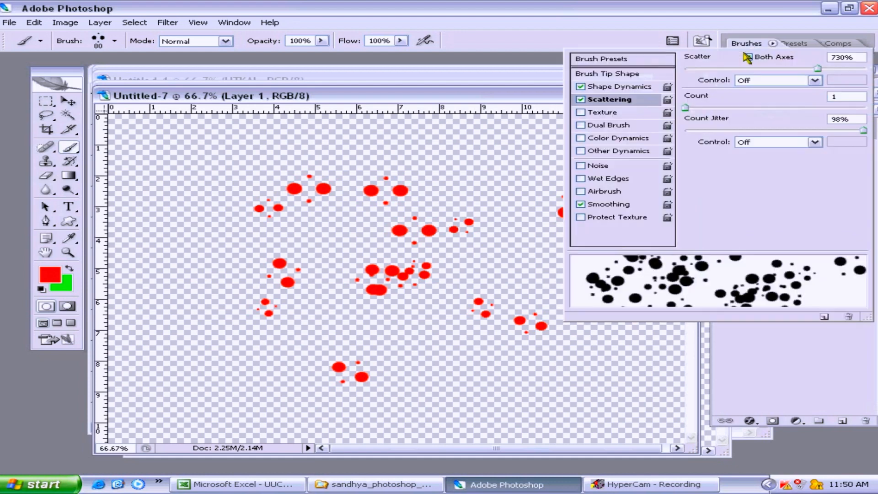
{"action": "left_click", "coordinate": [617, 138]}
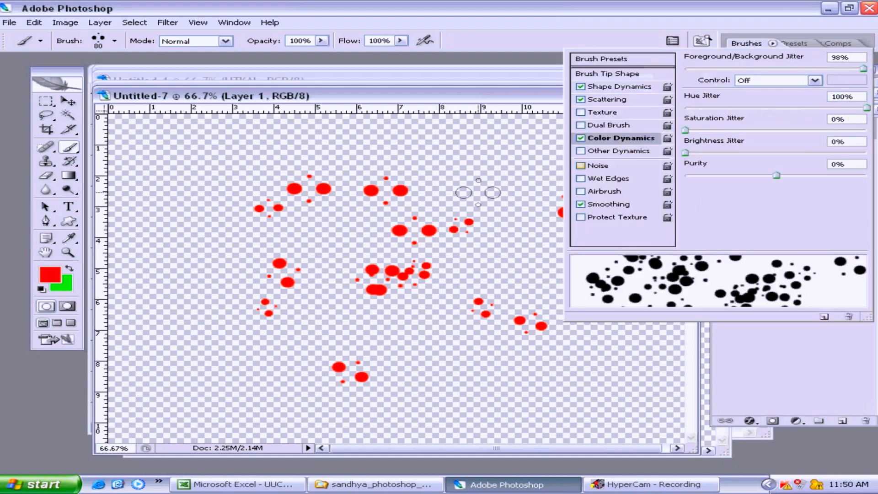
{"action": "mouse_move", "coordinate": [478, 192]}
{"action": "left_mouse_down"}
{"action": "mouse_move", "coordinate": [292, 275]}
{"action": "mouse_move", "coordinate": [173, 206]}
{"action": "mouse_move", "coordinate": [165, 163]}
{"action": "mouse_move", "coordinate": [166, 322]}
{"action": "mouse_move", "coordinate": [333, 380]}
{"action": "mouse_move", "coordinate": [431, 337]}
{"action": "mouse_move", "coordinate": [454, 401]}
{"action": "mouse_move", "coordinate": [613, 137]}
{"action": "mouse_move", "coordinate": [283, 146]}
{"action": "mouse_move", "coordinate": [481, 219]}
{"action": "mouse_move", "coordinate": [617, 234]}
{"action": "mouse_move", "coordinate": [633, 394]}
{"action": "mouse_move", "coordinate": [489, 293]}
{"action": "mouse_move", "coordinate": [317, 237]}
{"action": "mouse_move", "coordinate": [183, 335]}
{"action": "mouse_move", "coordinate": [212, 432]}
{"action": "left_mouse_up"}
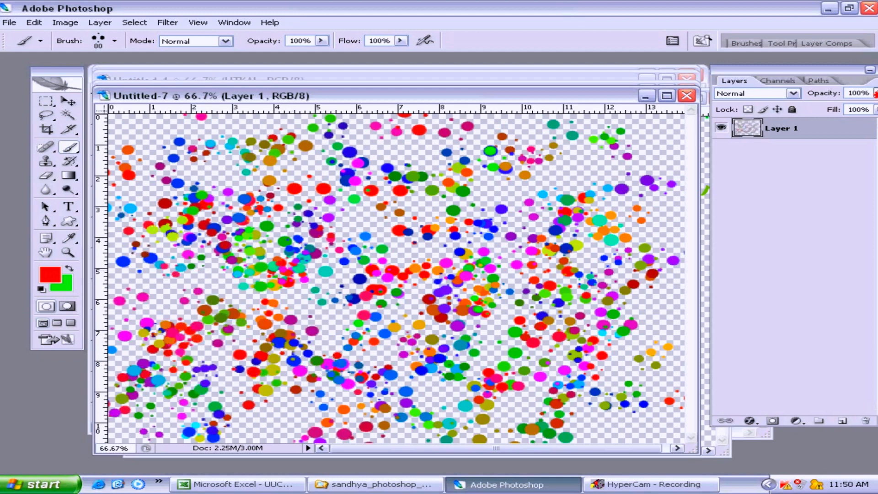
Try a lower opacity on Layer 1 and restore it to 100%.
{"action": "left_click_drag", "start_coordinate": [875, 93], "coordinate": [853, 110]}
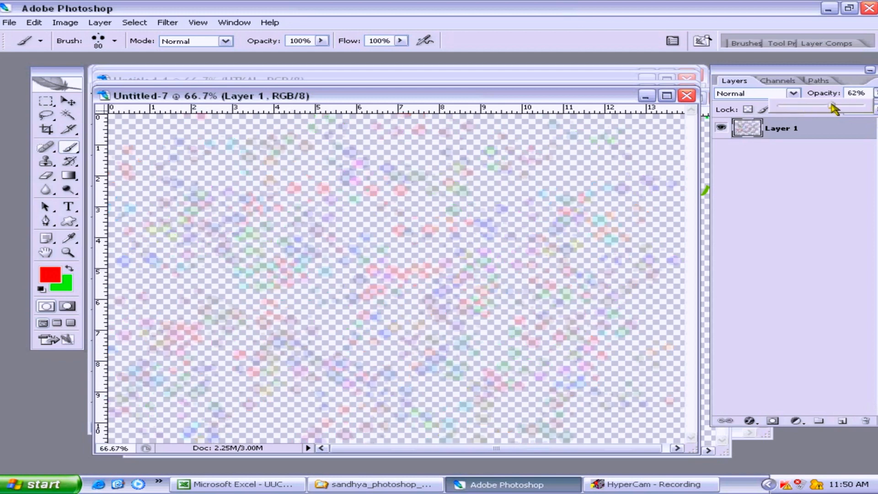
{"action": "left_click_drag", "start_coordinate": [834, 108], "coordinate": [863, 106]}
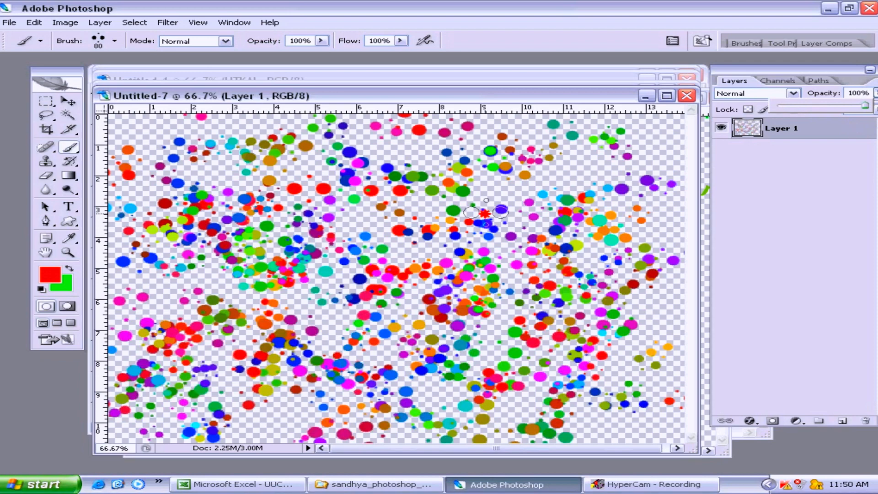
Paint more multicoloured dots over Layer 1, covering the middle and lower part of the canvas densely.
{"action": "mouse_move", "coordinate": [238, 219]}
{"action": "left_mouse_down"}
{"action": "mouse_move", "coordinate": [481, 335]}
{"action": "mouse_move", "coordinate": [604, 268]}
{"action": "mouse_move", "coordinate": [512, 412]}
{"action": "mouse_move", "coordinate": [139, 400]}
{"action": "mouse_move", "coordinate": [48, 345]}
{"action": "mouse_move", "coordinate": [439, 248]}
{"action": "mouse_move", "coordinate": [524, 300]}
{"action": "mouse_move", "coordinate": [546, 278]}
{"action": "mouse_move", "coordinate": [497, 224]}
{"action": "left_mouse_up"}
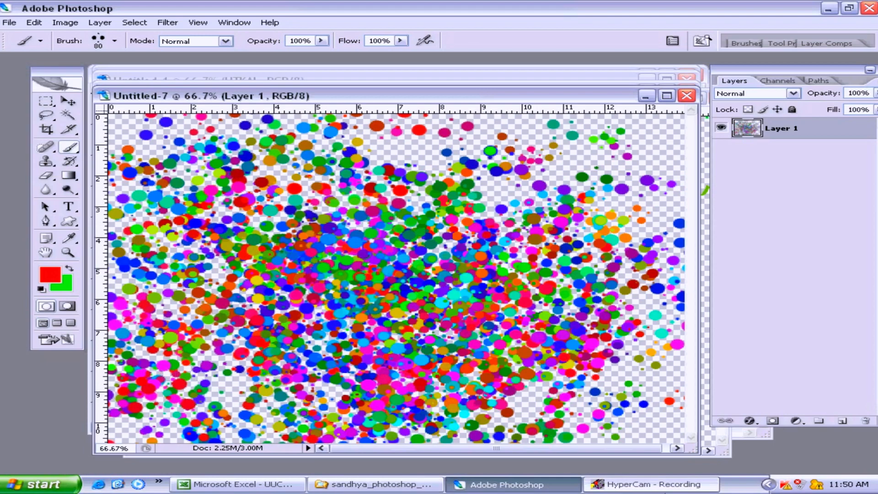
{"action": "left_click", "coordinate": [649, 484]}
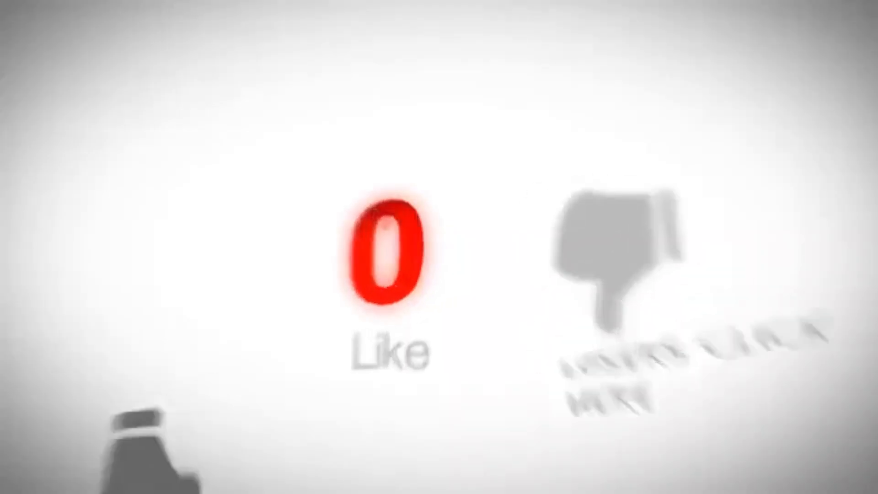